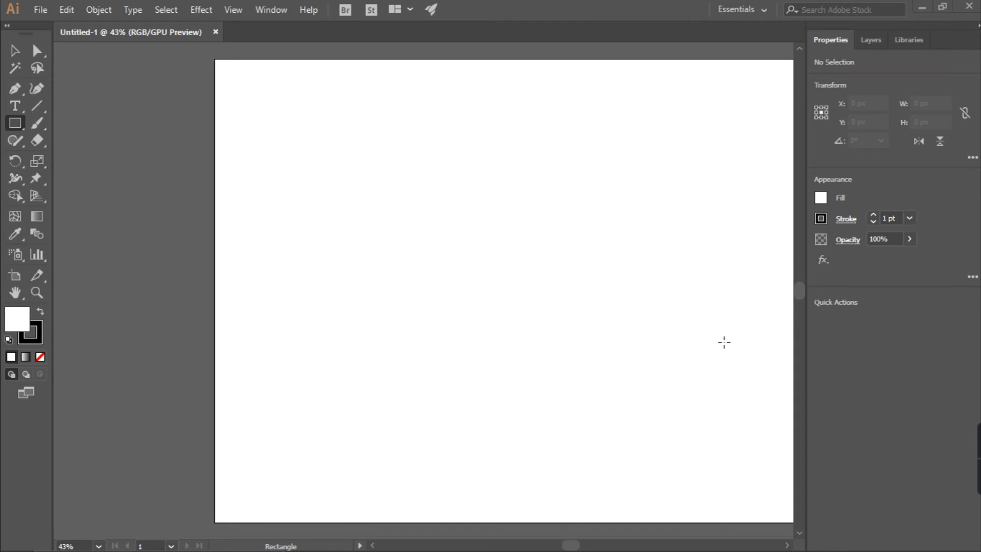
- Draw a rectangle about 679 px wide and 326 px high in the upper middle of the artboard
click(17, 124)
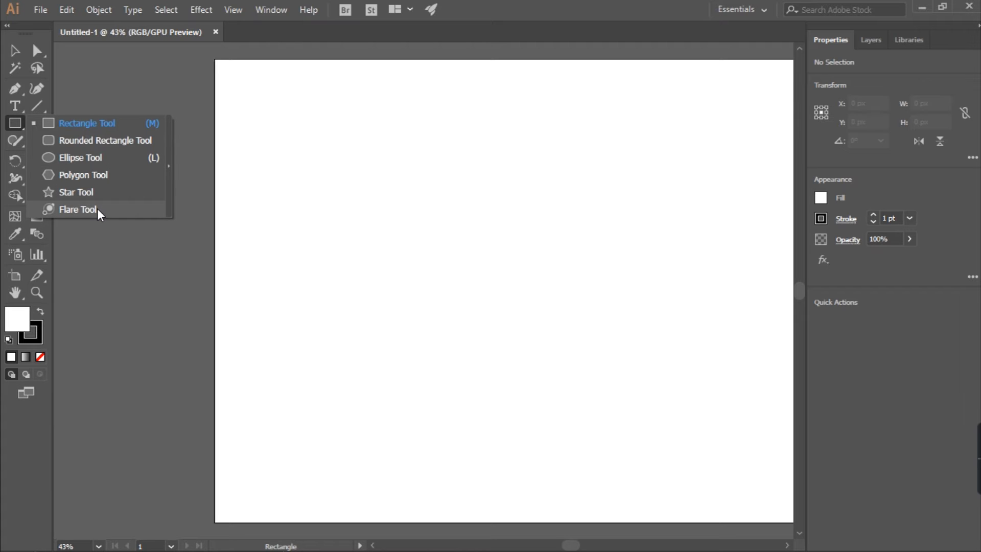
click(64, 129)
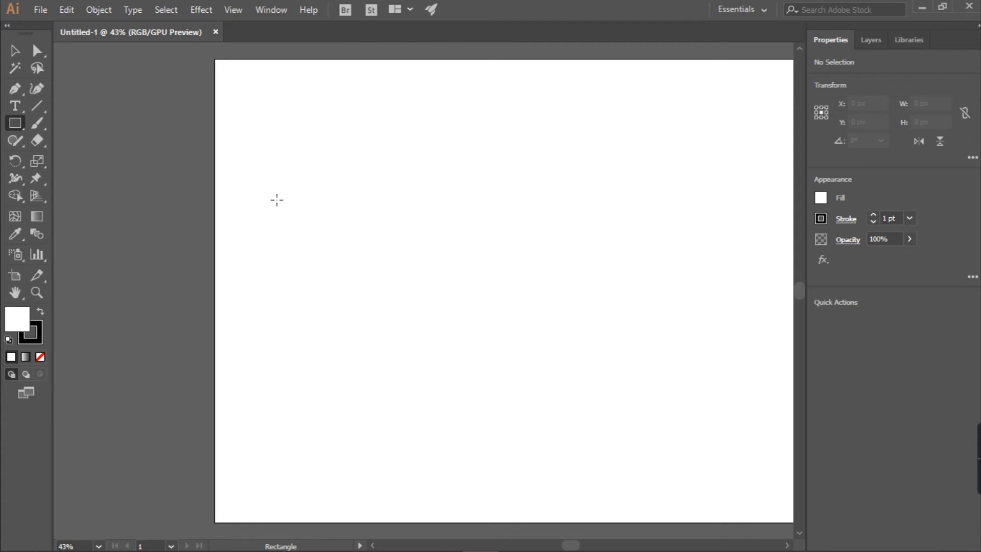
drag(392, 182, 608, 285)
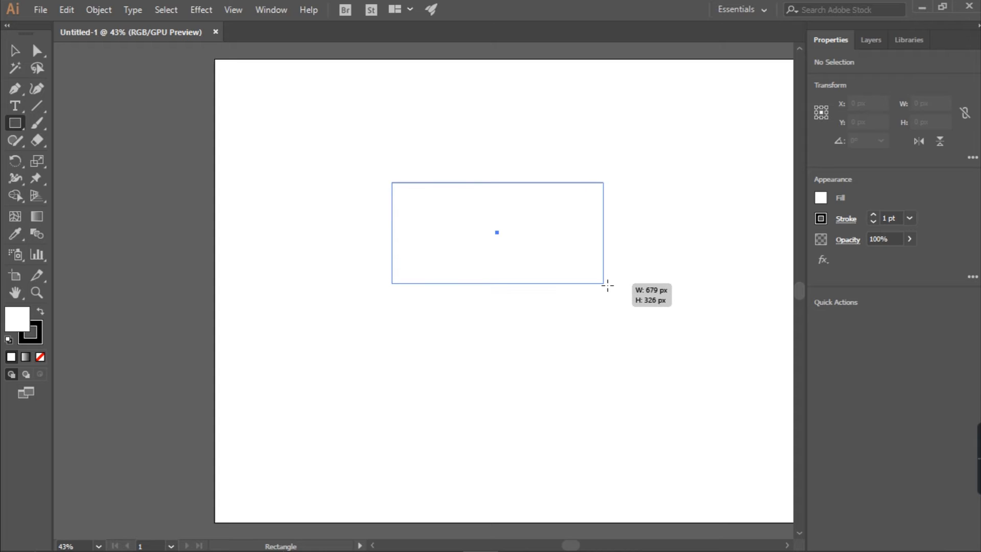
- Draw a rounded rectangle about 832 px wide and 463 px high below the rectangle
click(15, 123)
click(87, 140)
drag(392, 333, 651, 476)
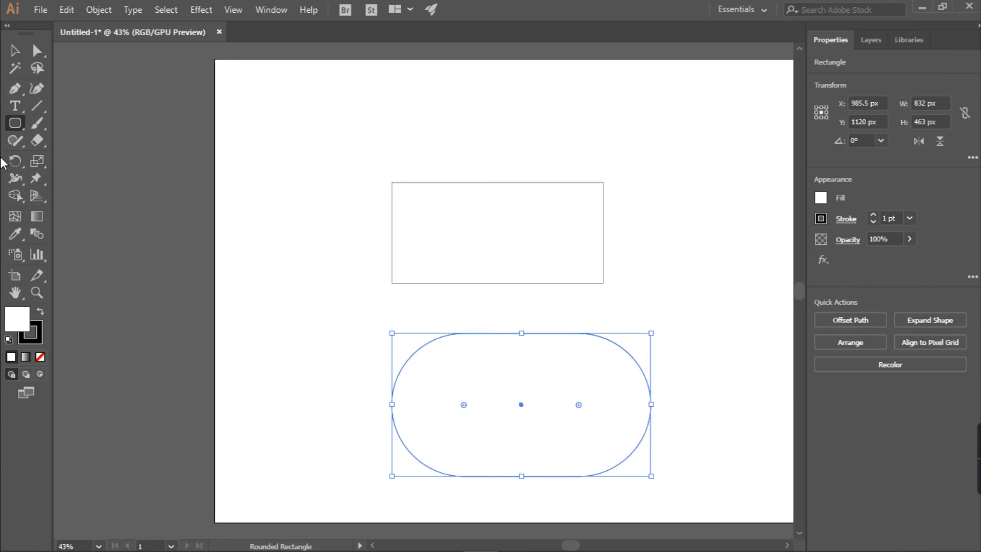
- Draw a circle about 786 px in diameter and move it onto the artboard, overlapping the rectangle's left side
click(15, 123)
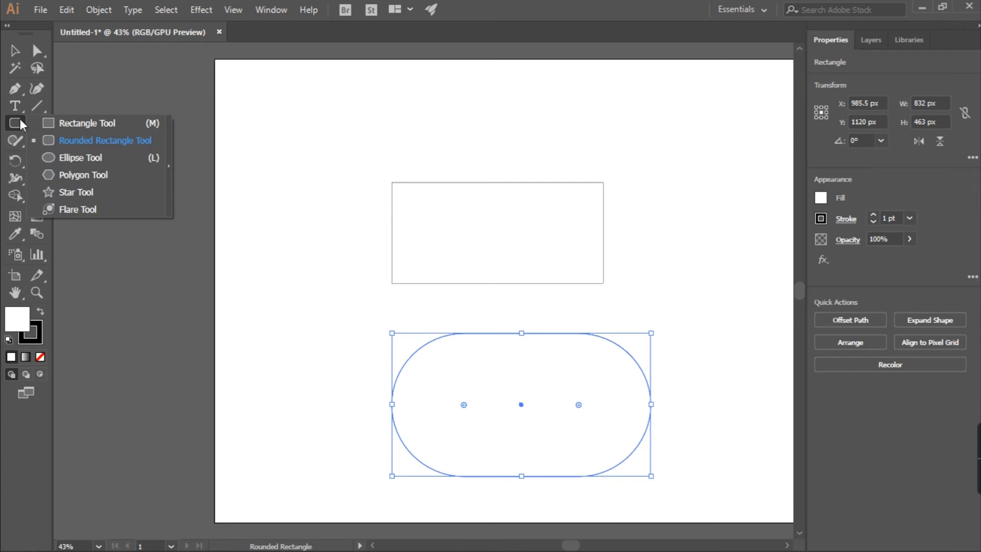
click(74, 158)
drag(261, 155, 363, 276)
drag(189, 159, 189, 159)
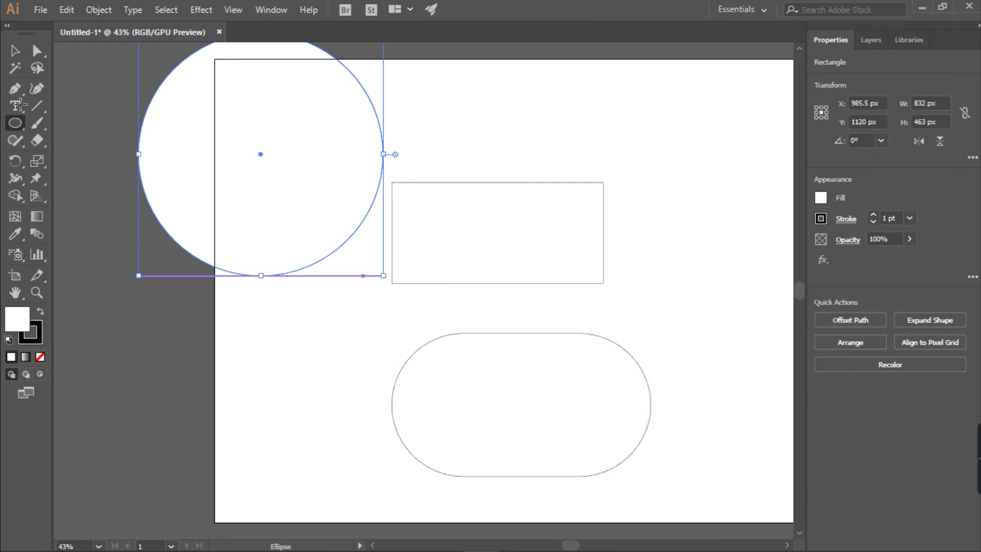
key(v)
drag(249, 154, 334, 253)
- Draw a hexagon with a radius of about 288 px above and right of the rectangle
click(15, 123)
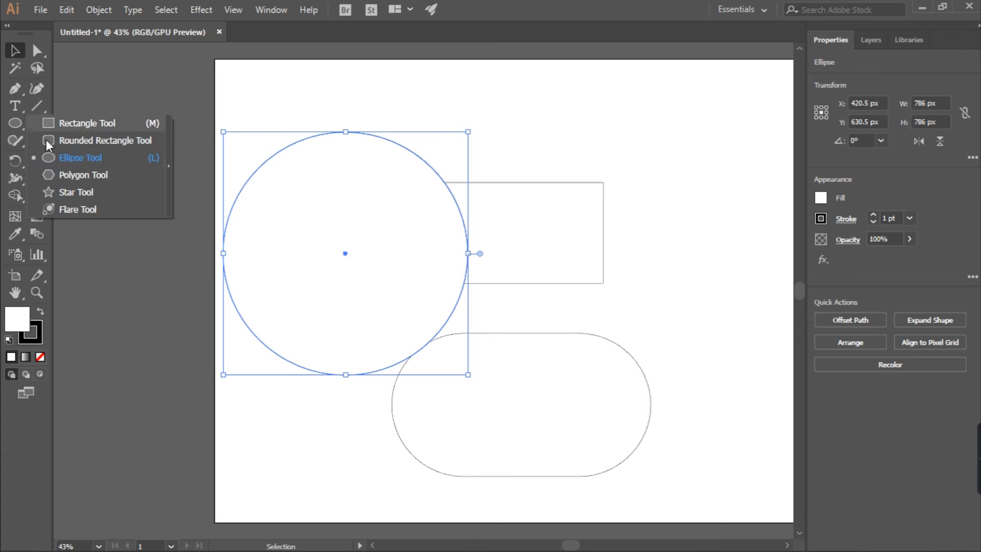
click(81, 174)
drag(639, 150, 685, 228)
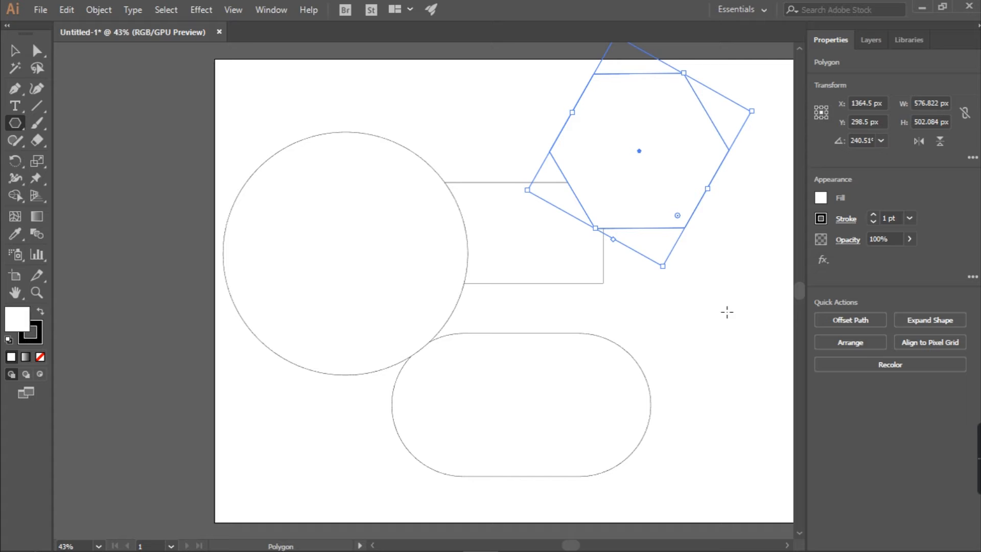
- Create a nine-sided polygon with a 288.422 px radius below the hexagon
click(704, 314)
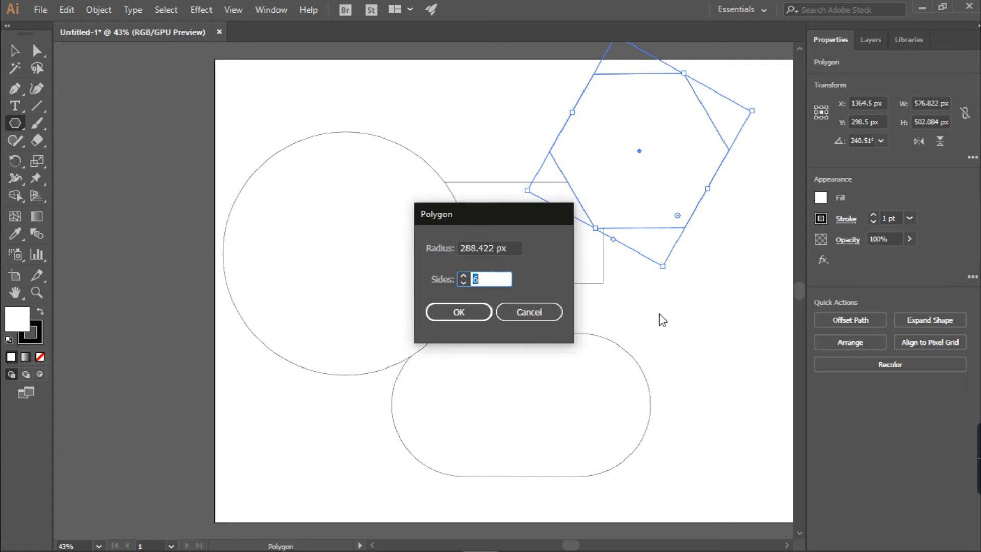
click(464, 277)
click(464, 277)
click(473, 312)
- Create a three-sided polygon with a 288.422 px radius at the circle's lower edge
click(336, 409)
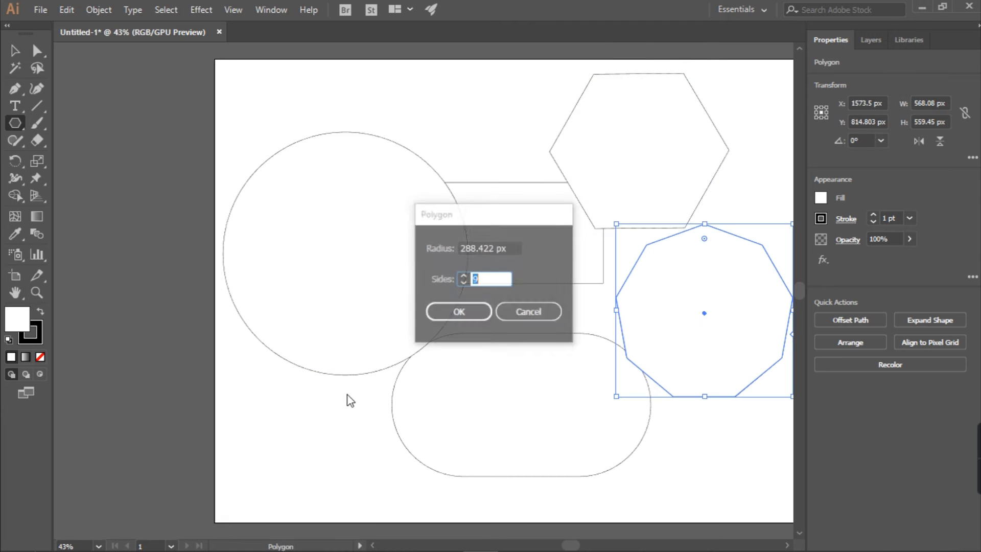
click(464, 282)
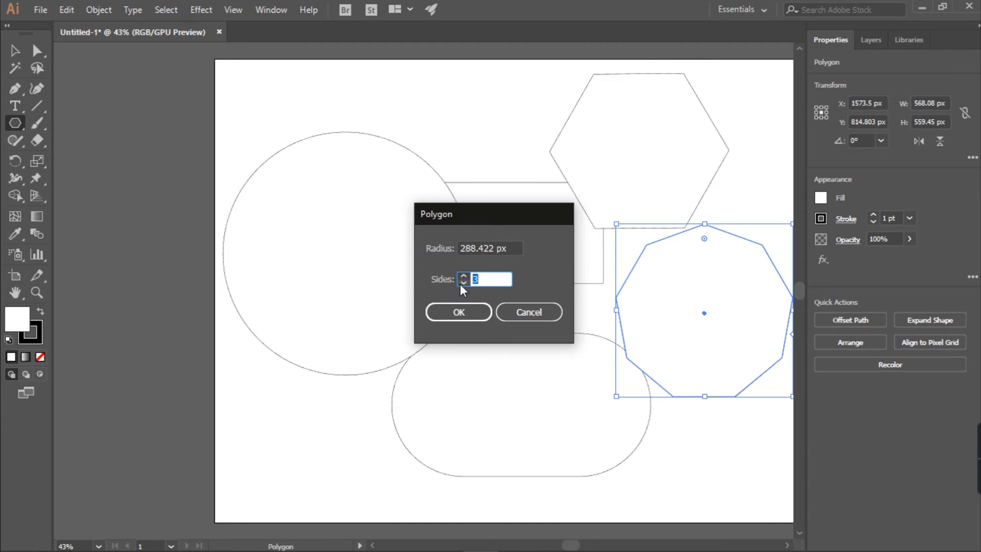
click(470, 317)
- Draw a five-pointed star about 488 px wide and 465 px high above the circle
click(19, 123)
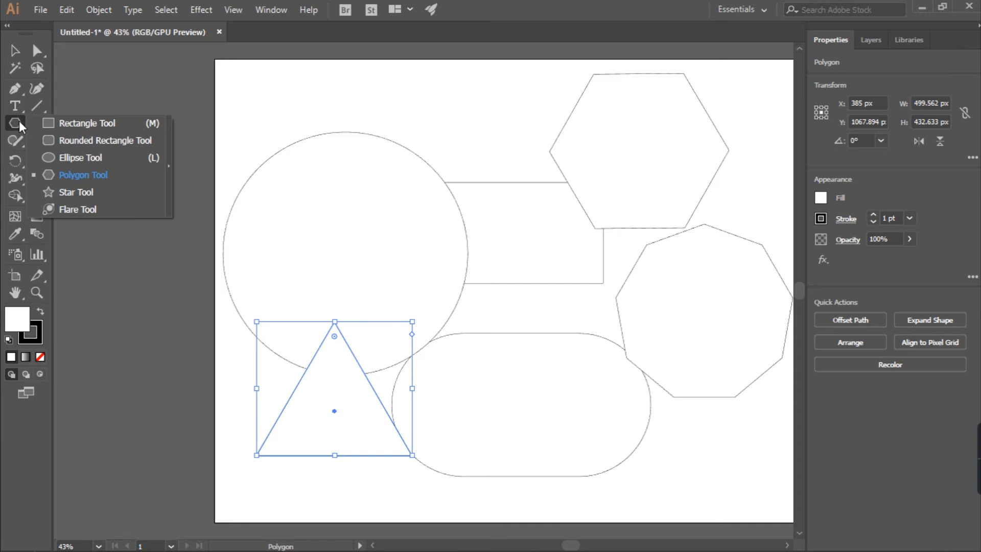
click(83, 191)
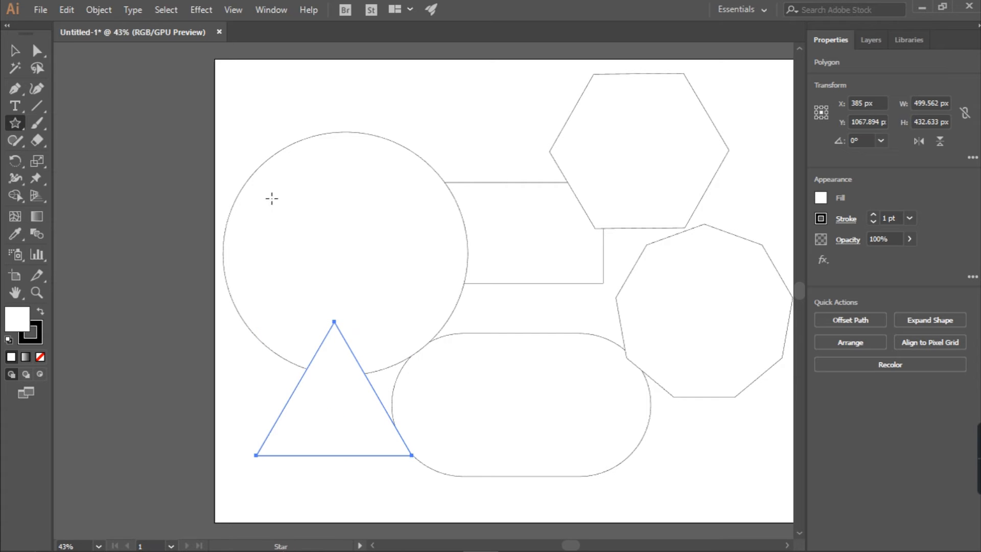
drag(328, 103, 373, 166)
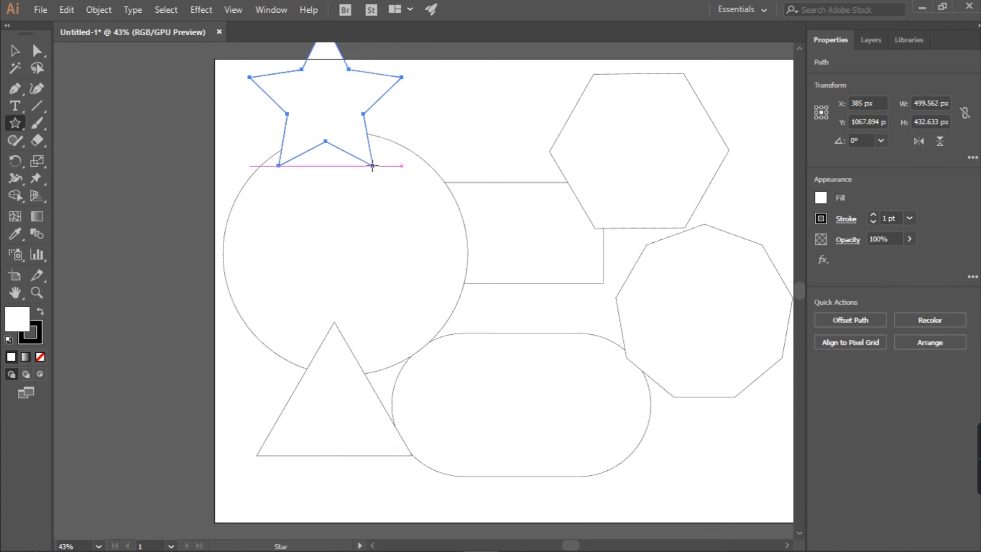
- Create two 13-point stars with radii 256.5656 px and 128.2828 px, one beside the hexagon and one below the nine-sided polygon
click(16, 126)
click(489, 150)
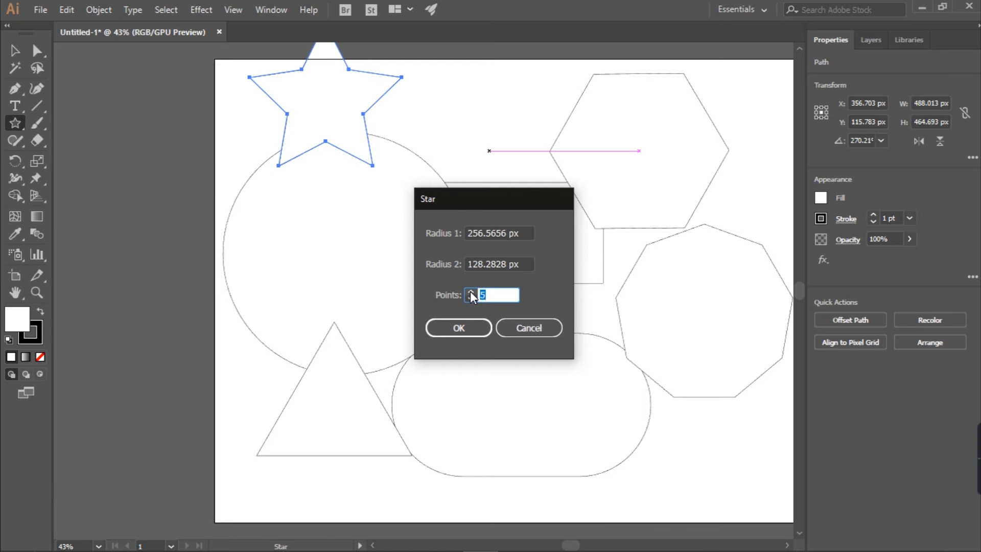
click(471, 293)
click(470, 292)
click(471, 292)
click(469, 325)
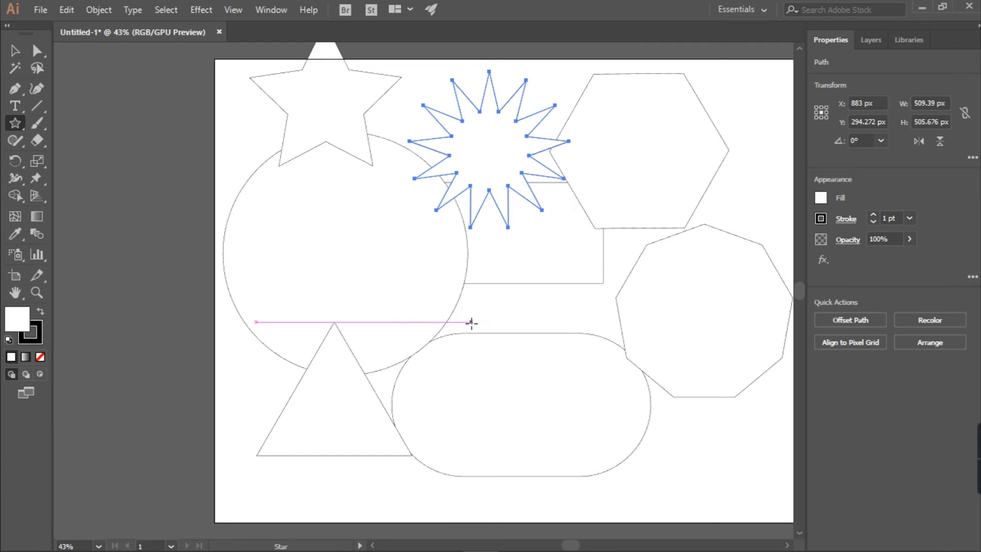
click(685, 476)
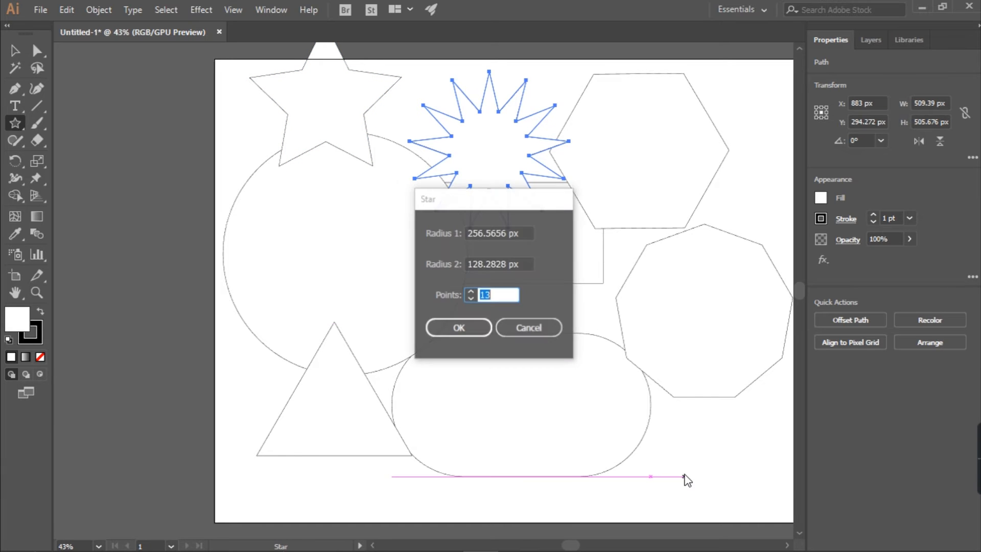
click(466, 331)
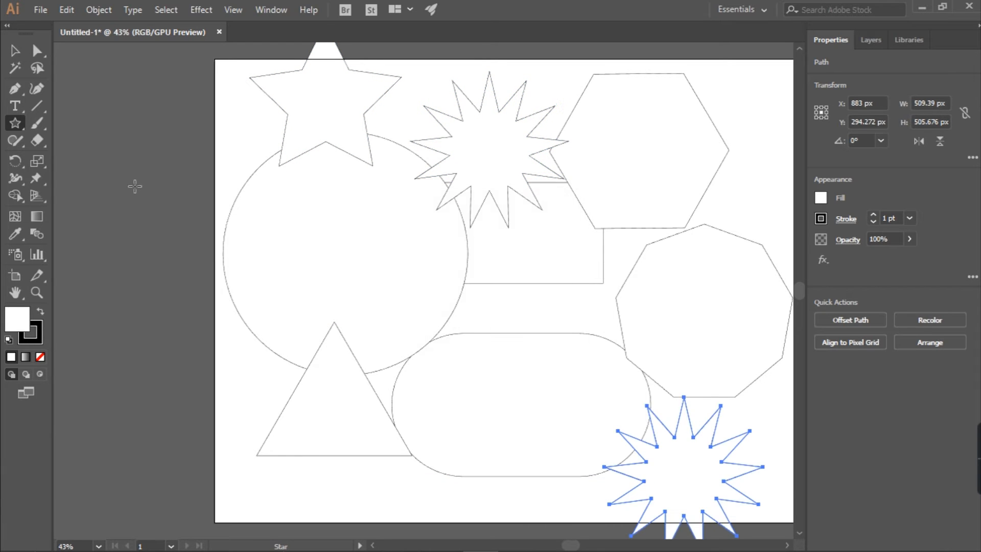
- Draw a lens flare over the circle with the Flare tool
click(15, 123)
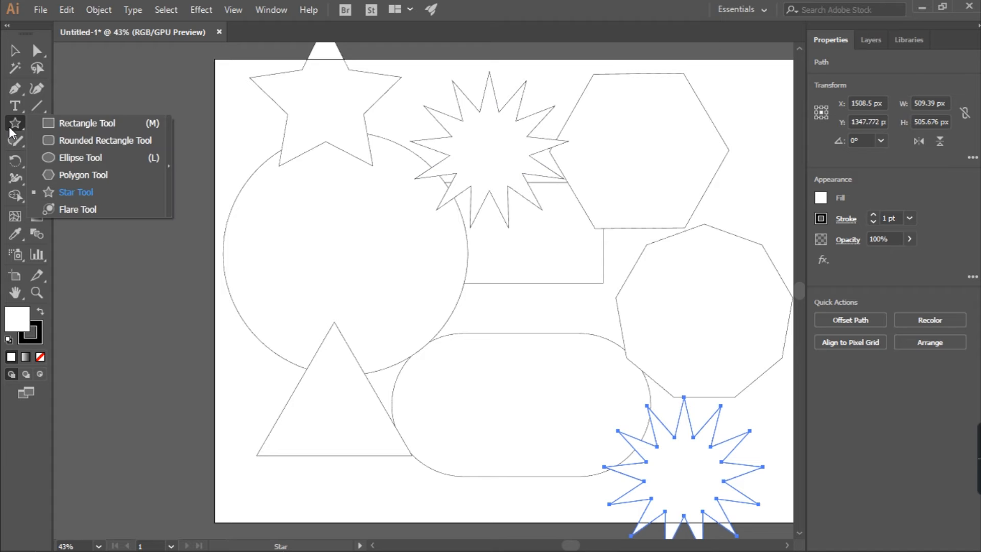
click(88, 210)
drag(309, 282, 352, 295)
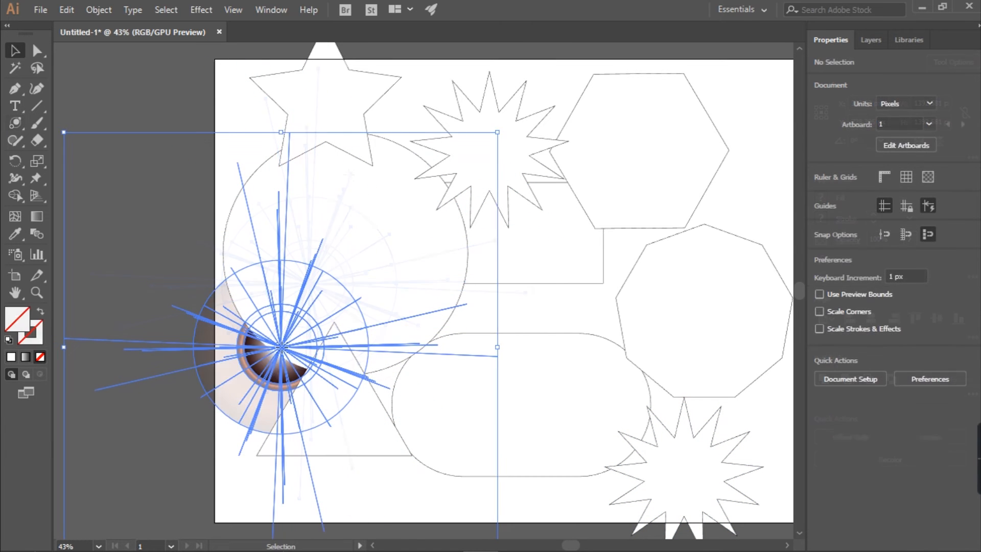
- Move the circle and triangle rightward and place the flare in the artboard's lower-left area, clear of the circle
drag(284, 319, 240, 433)
drag(369, 305, 593, 203)
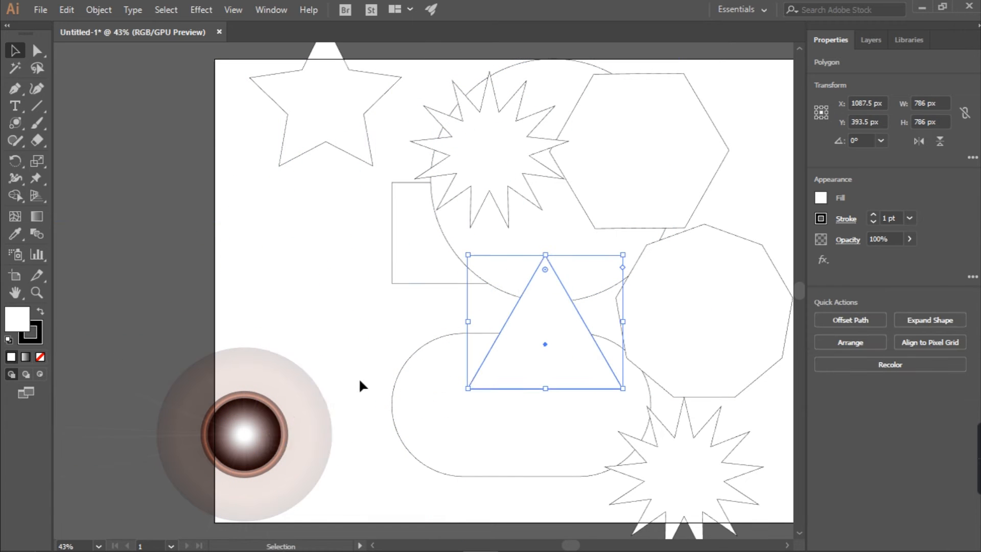
drag(289, 388, 315, 321)
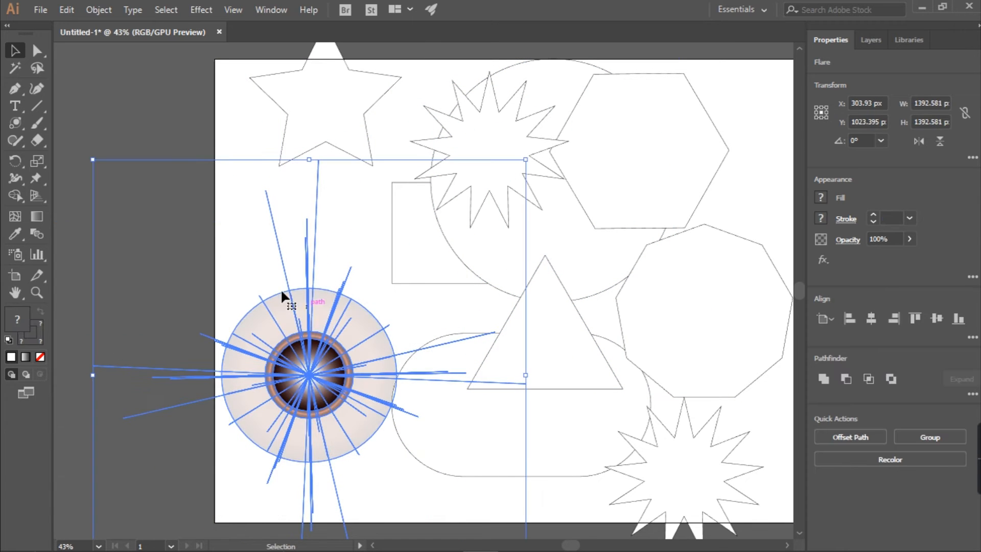
click(357, 446)
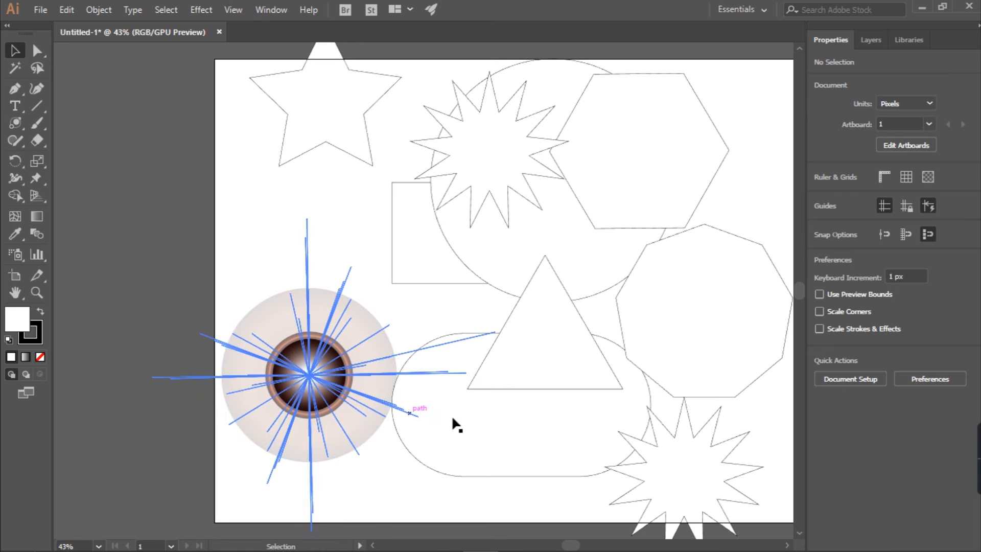
click(353, 365)
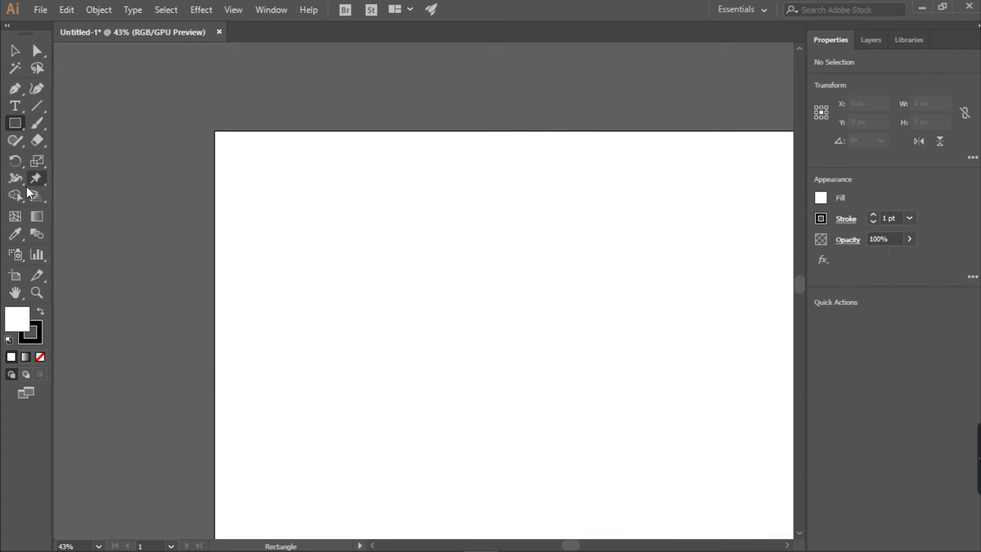
right_click(17, 159)
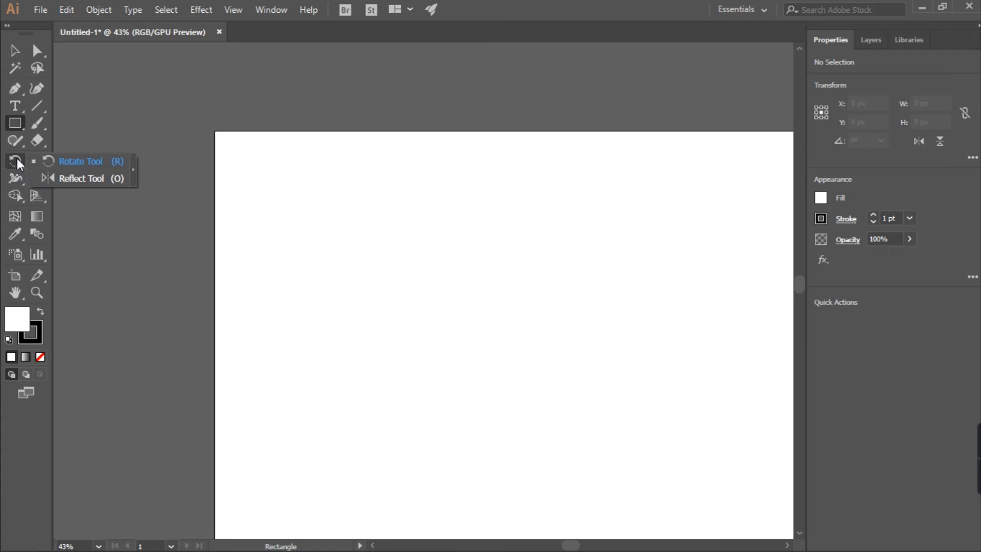
click(58, 160)
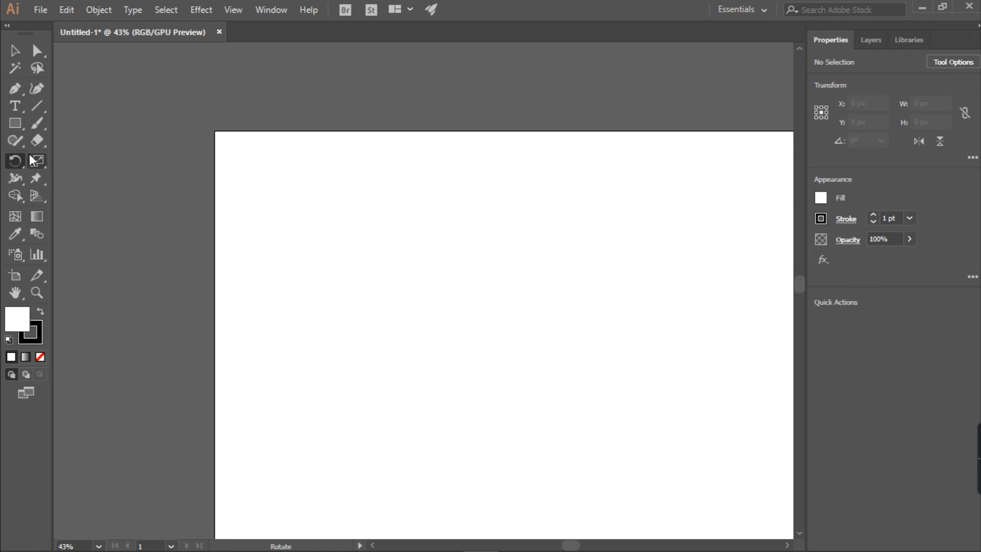
- Draw an ellipse about 407 px wide and 358 px high in the upper part of the empty artboard
right_click(19, 121)
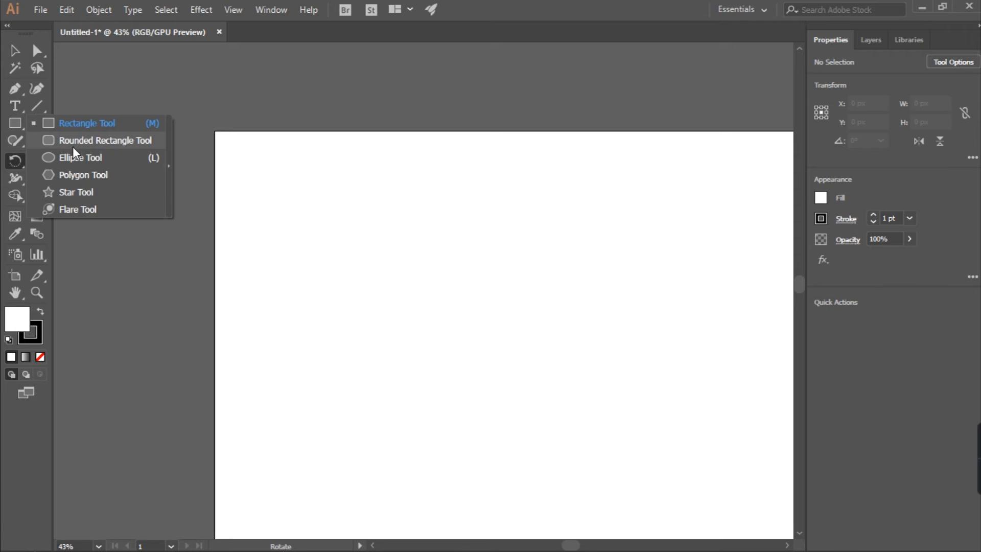
click(79, 156)
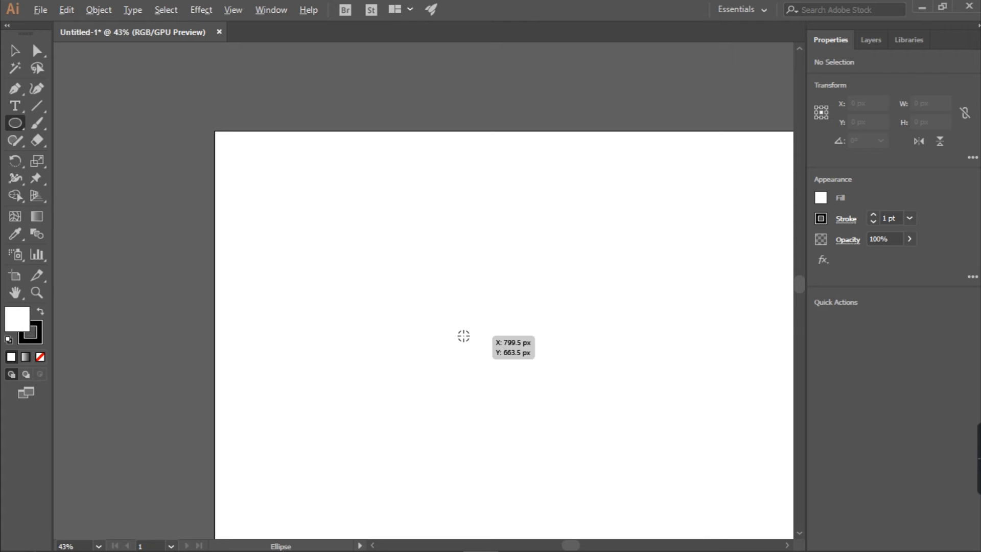
drag(464, 336, 548, 276)
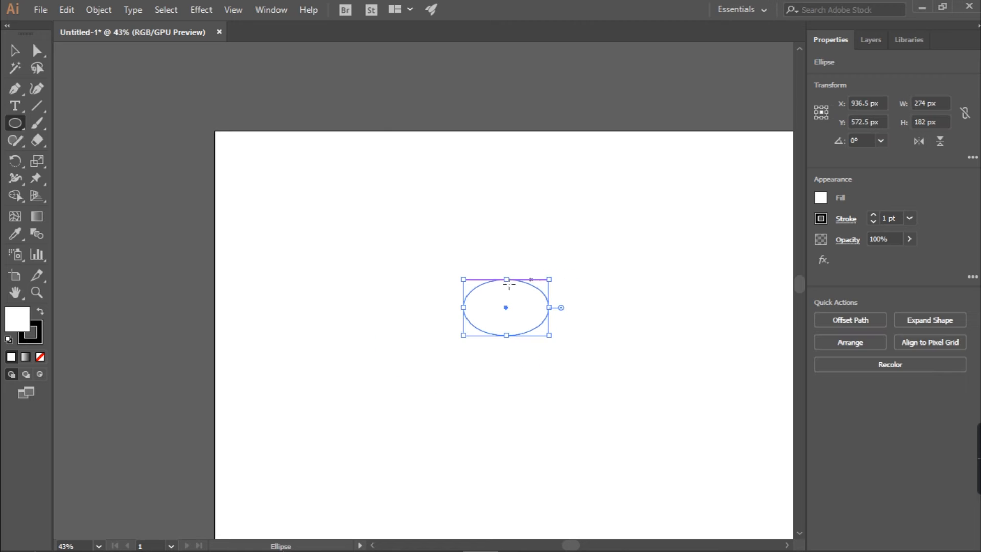
key(ctrl+z)
drag(423, 312, 549, 202)
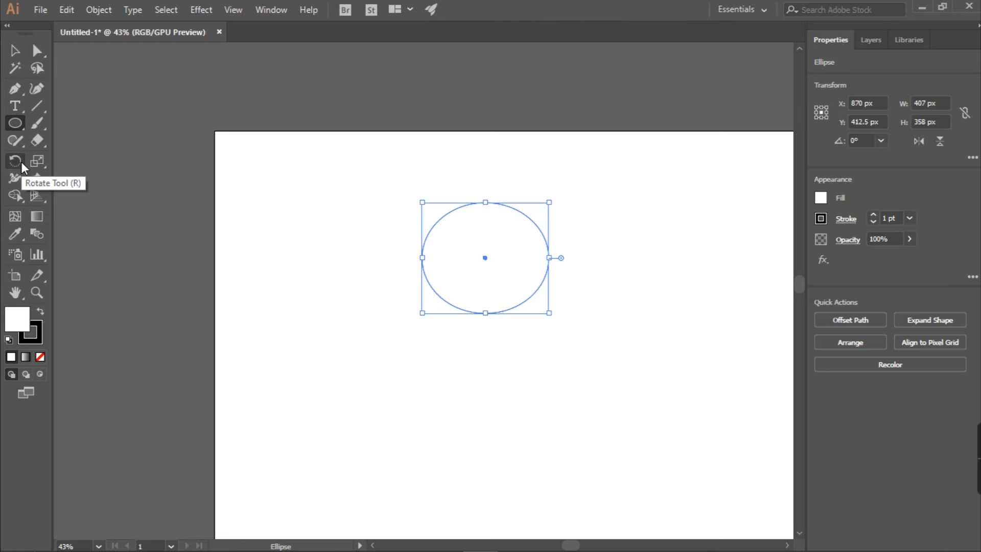
- Paste a copy of the ellipse, shrink it to about 288 by 254 px, and place it against the original's upper-left side
key(ctrl+v)
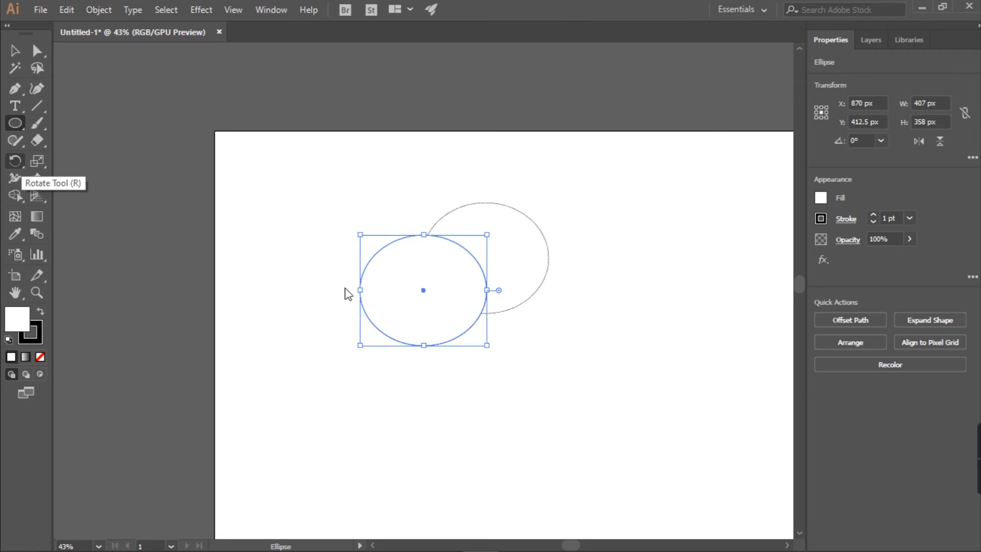
click(14, 50)
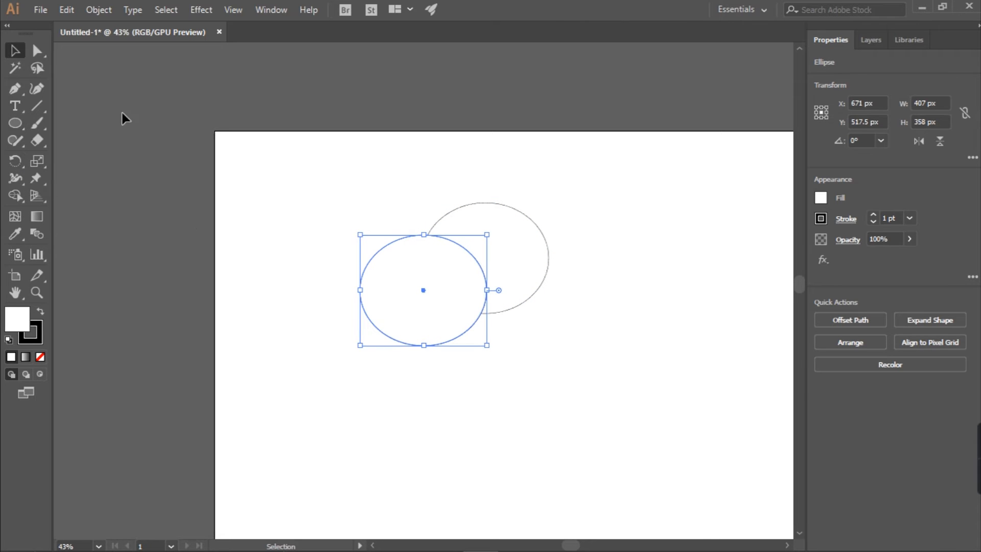
drag(486, 235, 405, 205)
click(389, 179)
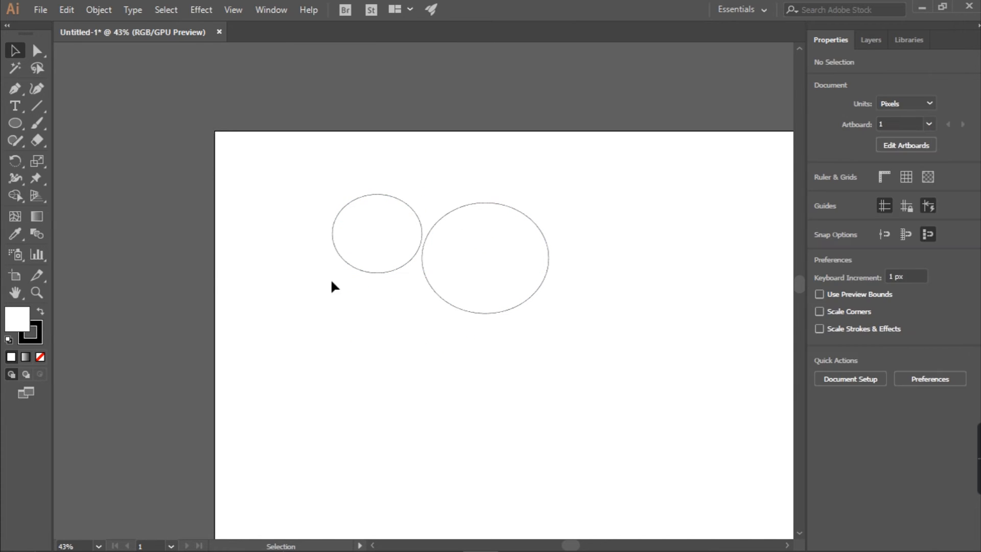
- Rotate the small ellipse 180° about the larger ellipse's center
click(368, 224)
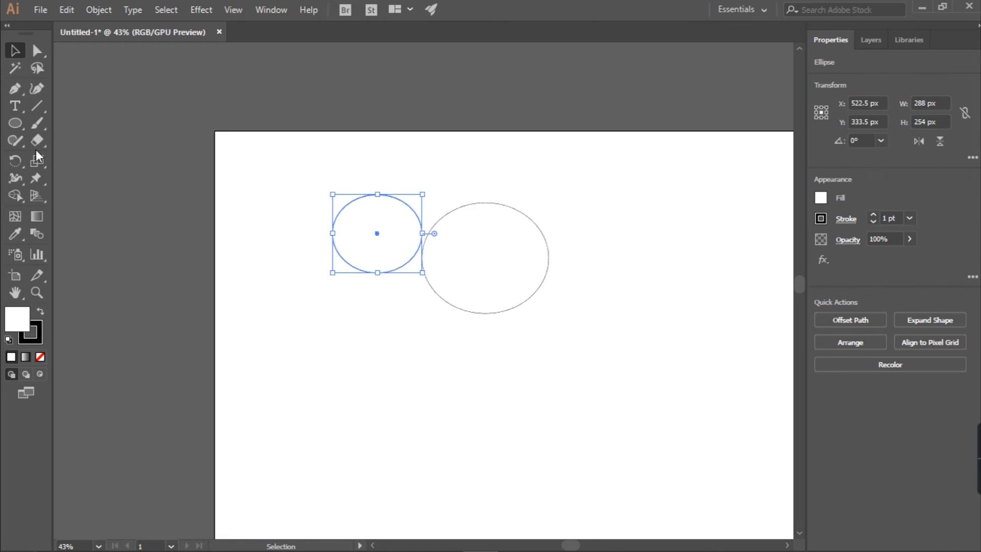
click(15, 162)
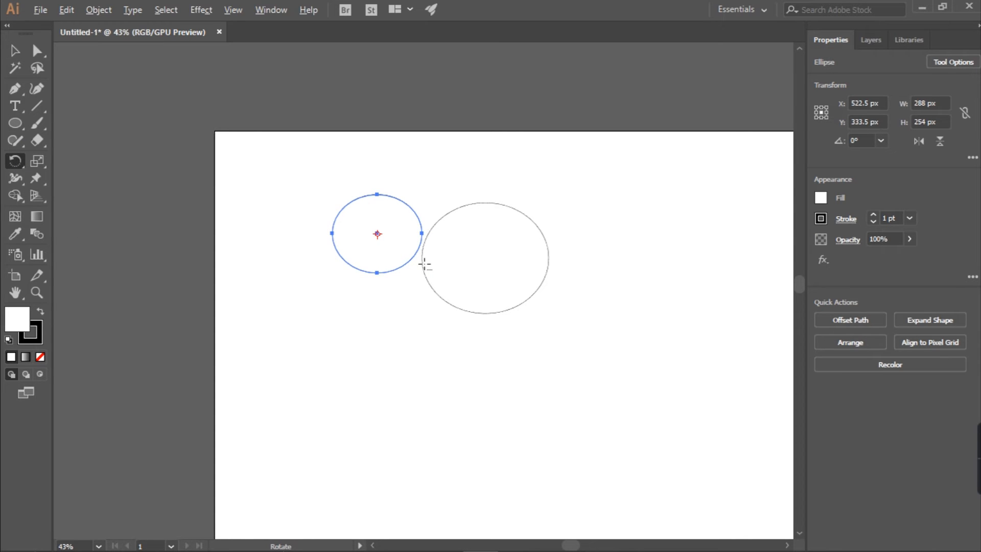
alt+click(486, 258)
drag(450, 202, 610, 197)
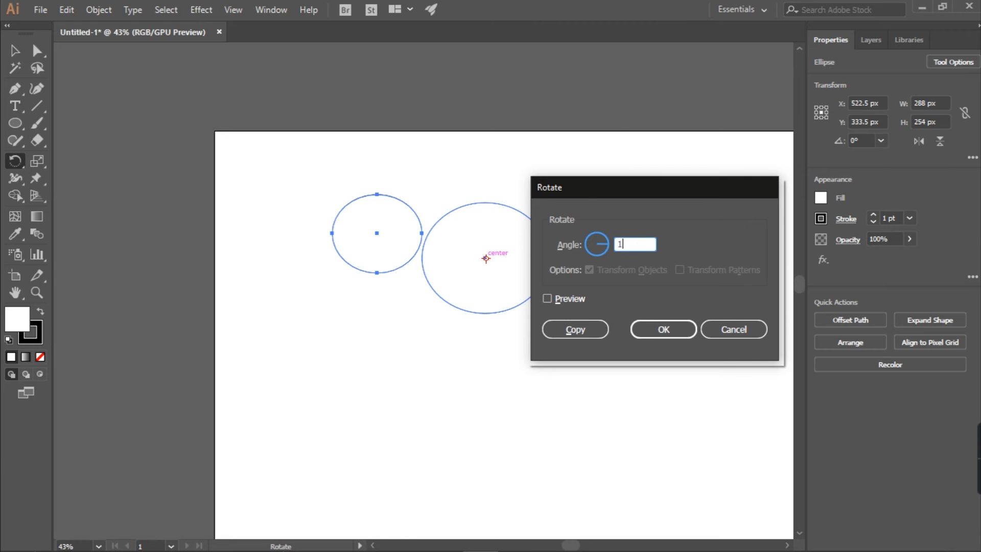
text(0)
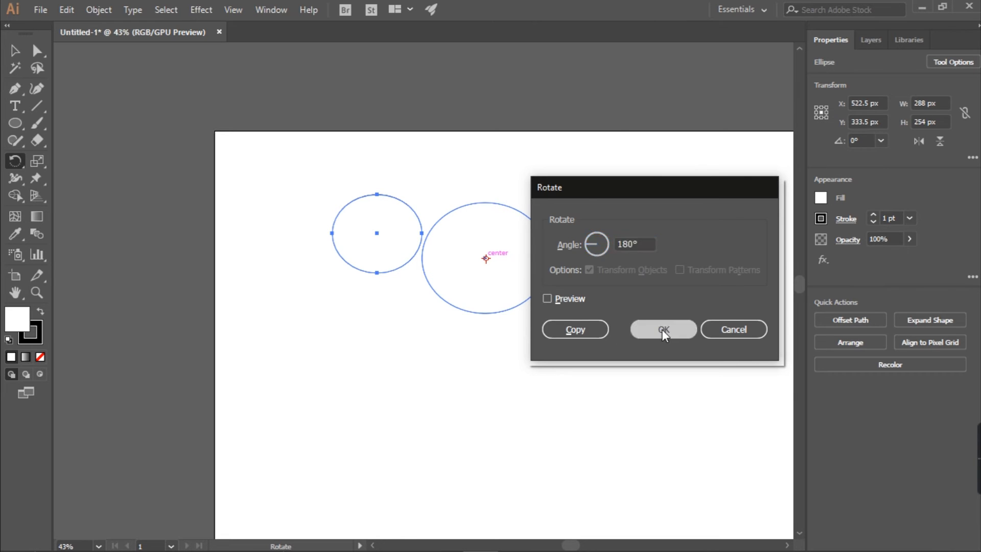
click(662, 329)
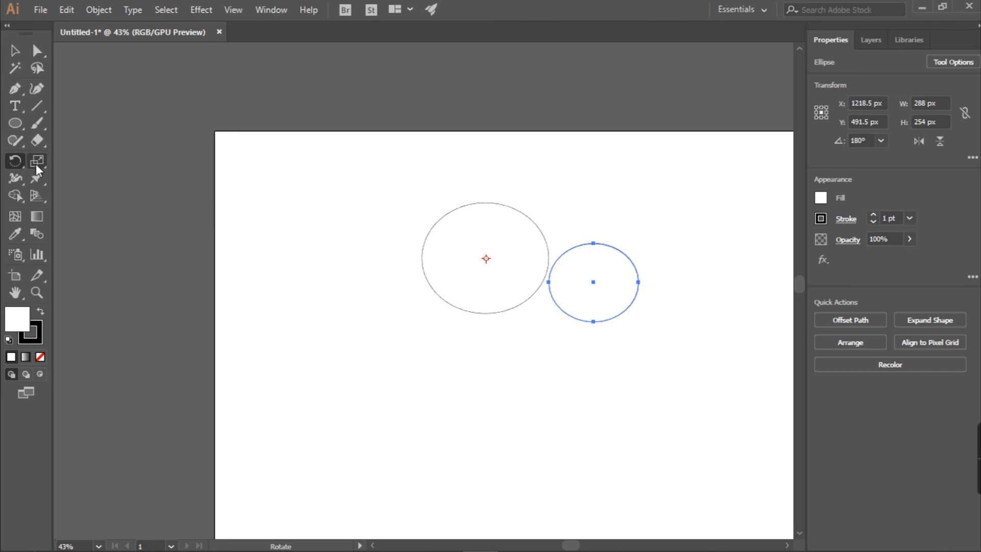
- Make a copy of the small ellipse rotated 60° about the larger ellipse's center, with the preview enabled
alt+click(486, 258)
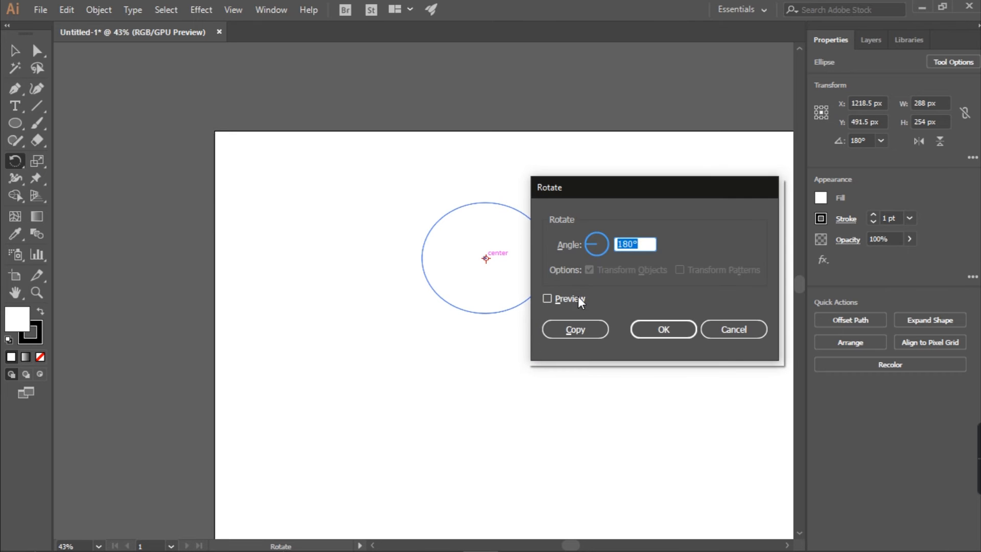
click(548, 299)
click(643, 240)
key(BackSpace)
key(BackSpace)
key(BackSpace)
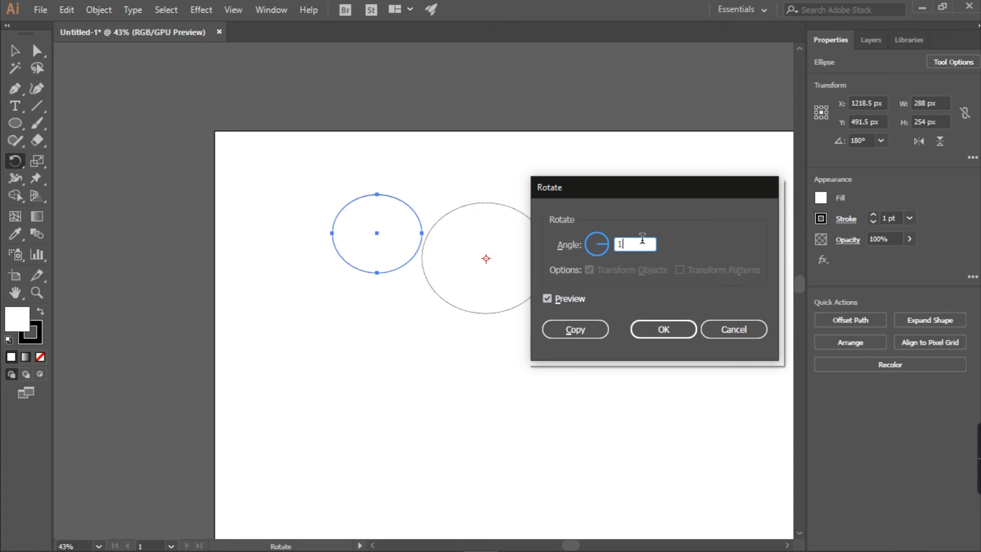
text(60)
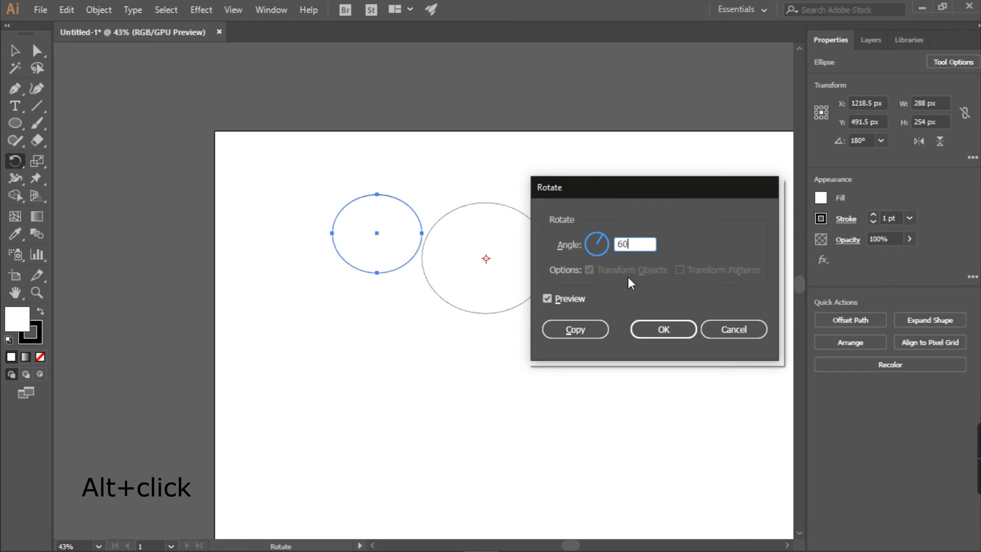
click(582, 325)
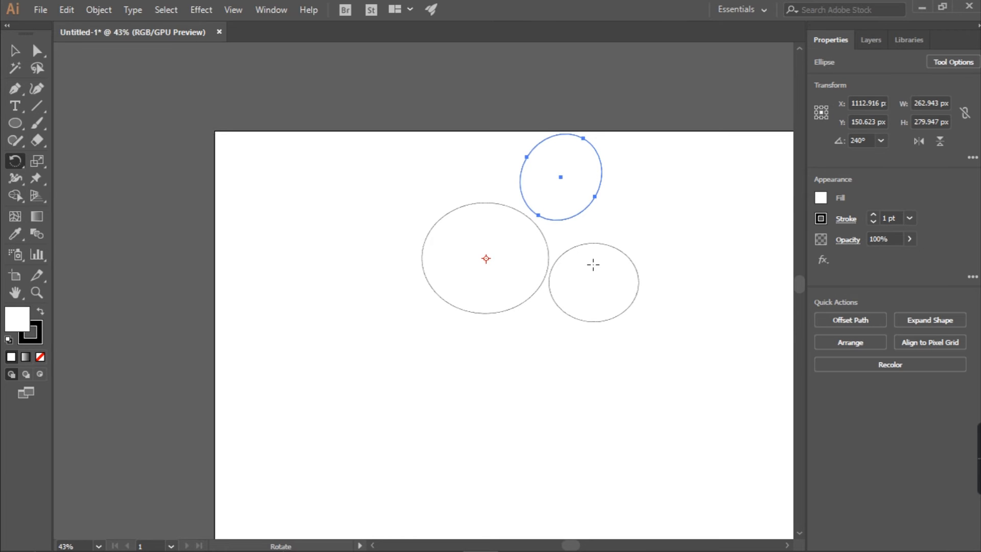
- Repeat the rotated copy five times to ring the larger ellipse with small ellipses, and clear the selection
key(ctrl+d)
key(ctrl+d)
key(ctrl+d)
key(ctrl+d)
key(ctrl+d)
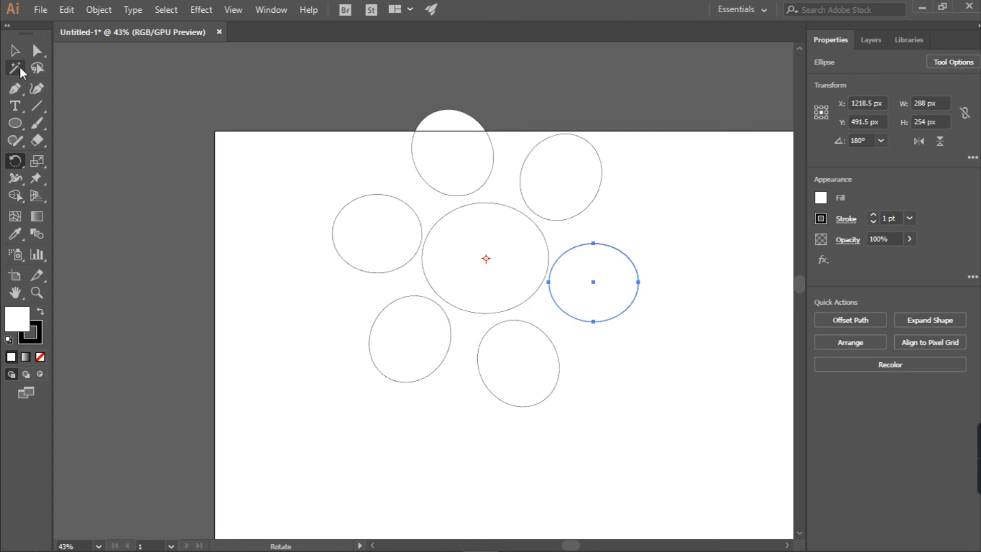
click(15, 53)
click(269, 291)
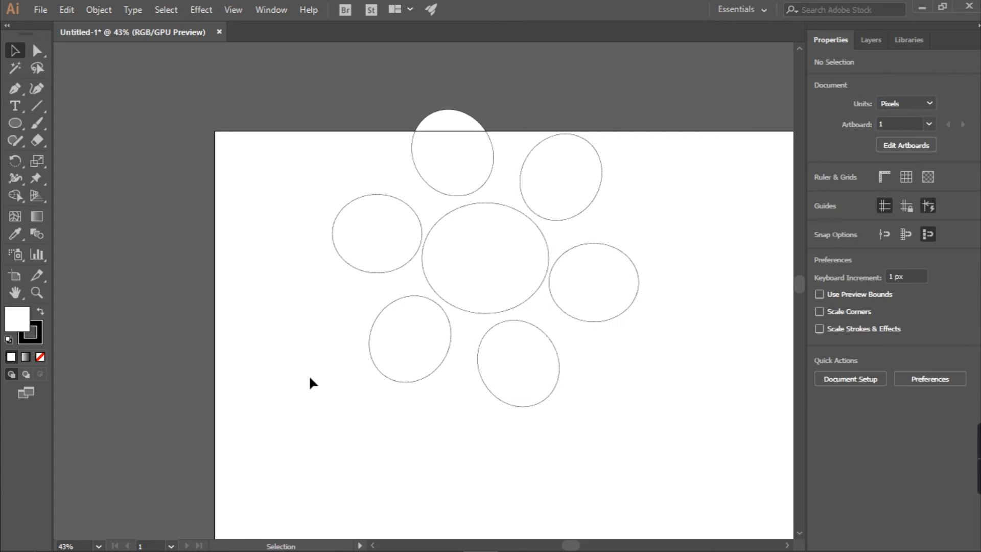
- Draw a closed jagged half-leaf path about 156 by 344 px with the Pen tool, with its straight side facing the ellipse flower
drag(14, 128, 68, 176)
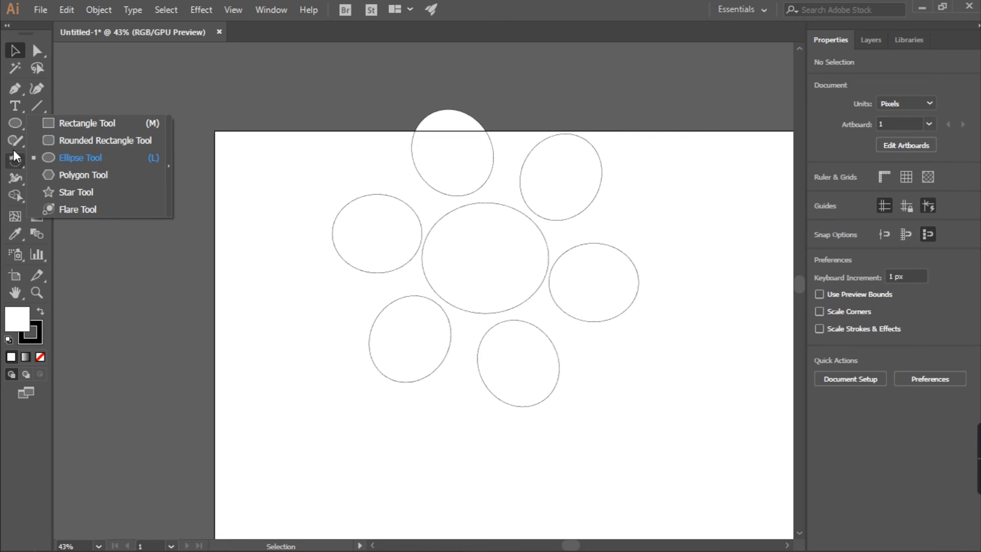
click(15, 89)
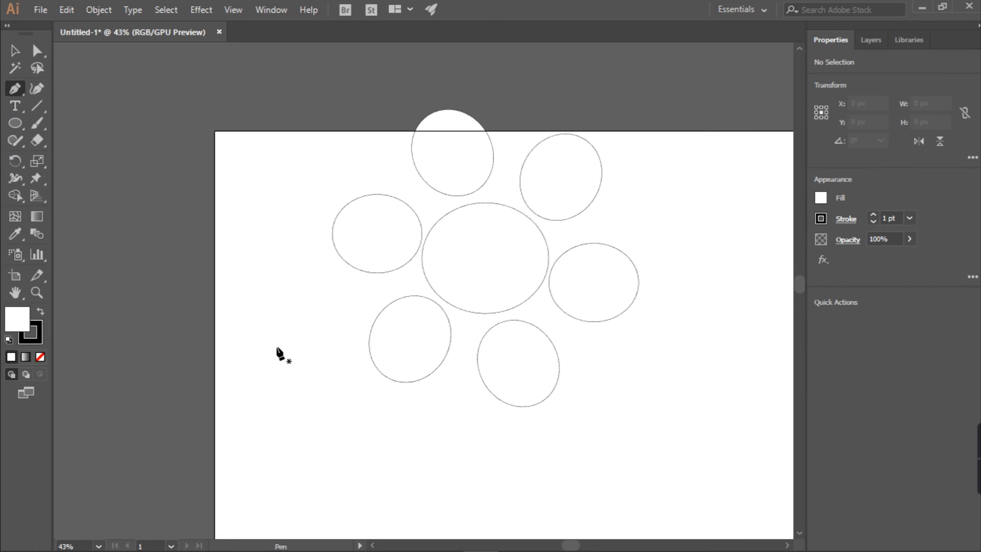
click(296, 334)
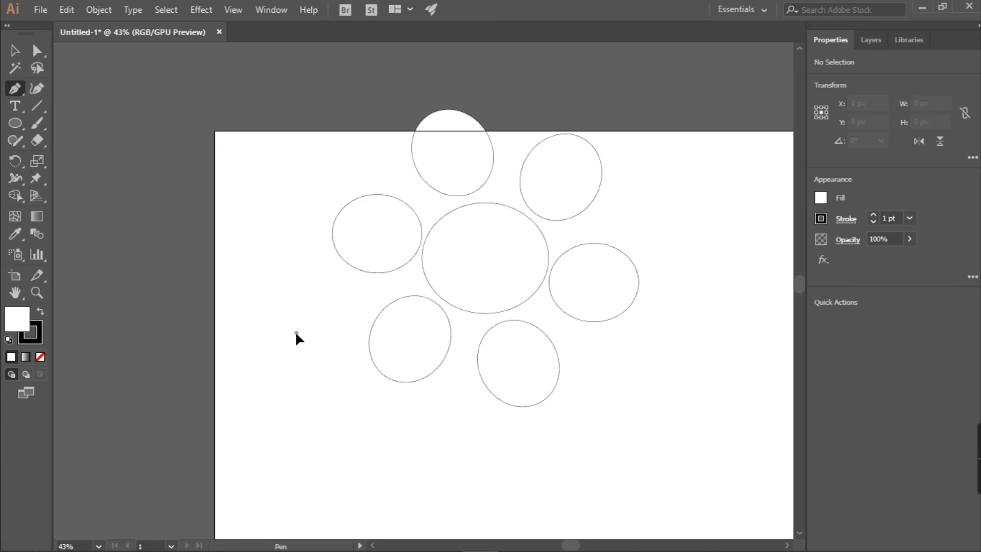
click(297, 440)
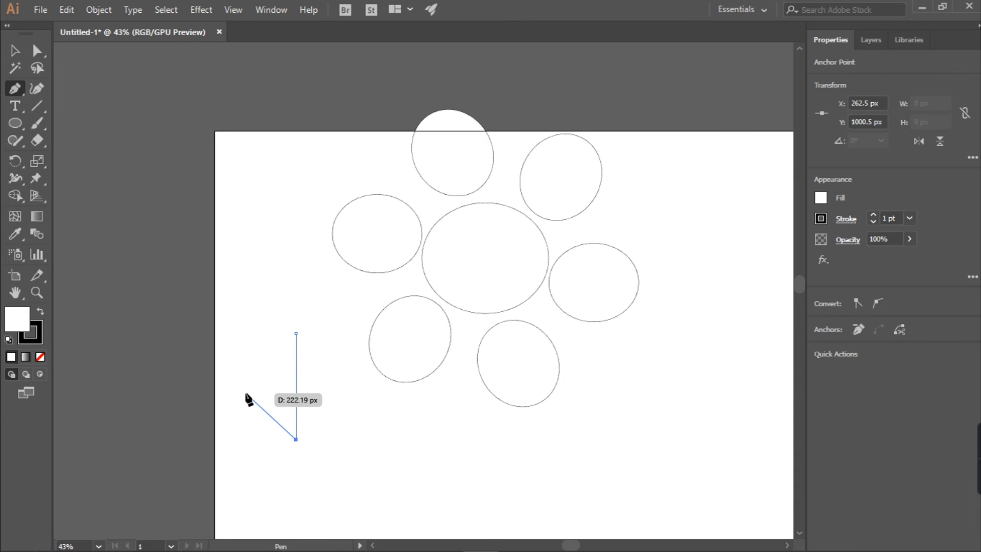
drag(247, 397, 269, 408)
click(281, 400)
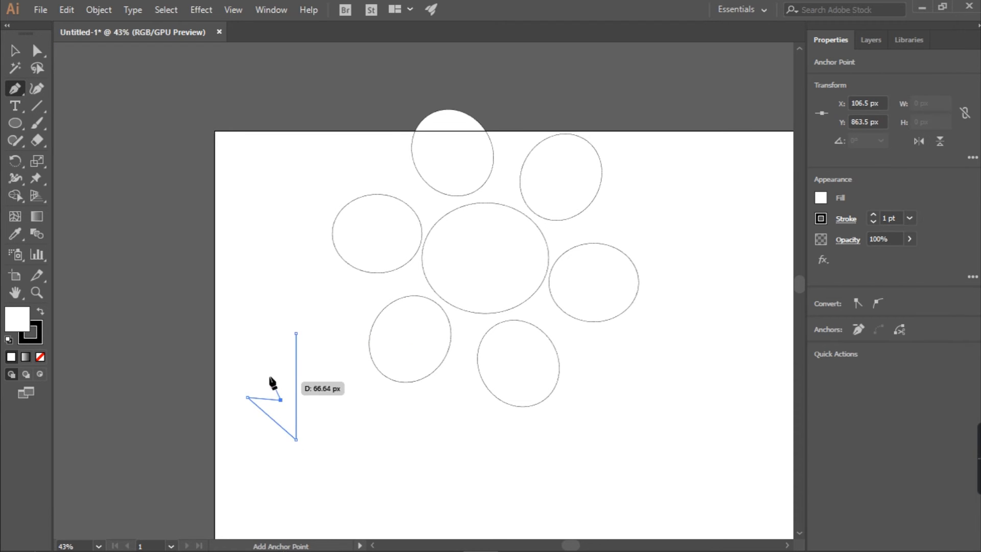
click(259, 354)
click(284, 363)
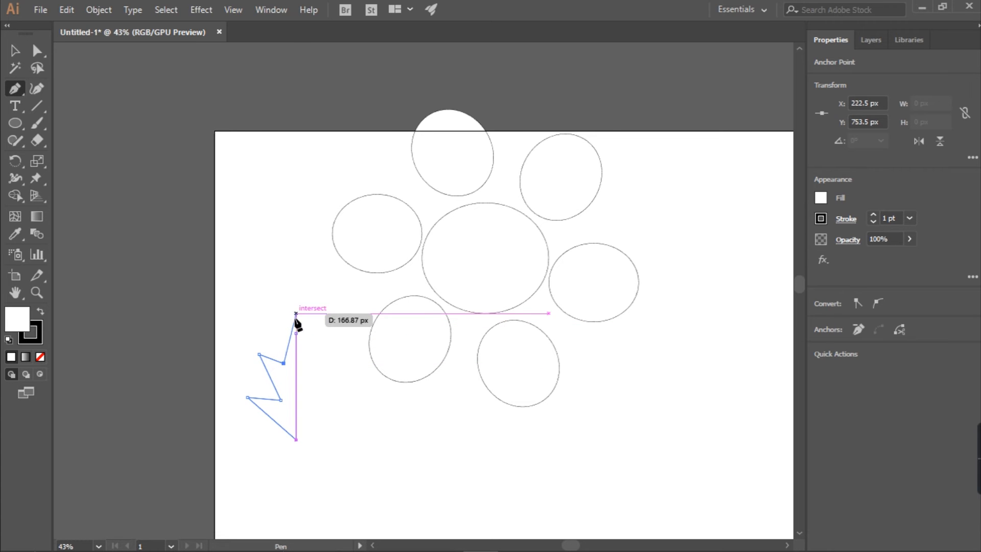
click(296, 334)
key(v)
click(222, 214)
- Reflect a copy of the half-leaf across a vertical axis on its straight edge to form the full leaf, and deselect it
click(286, 403)
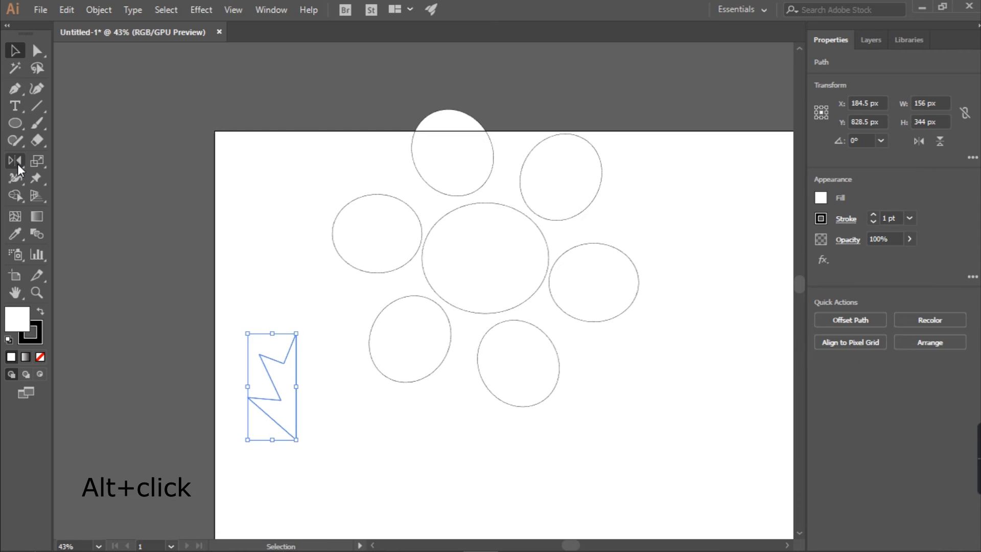
alt+click(16, 161)
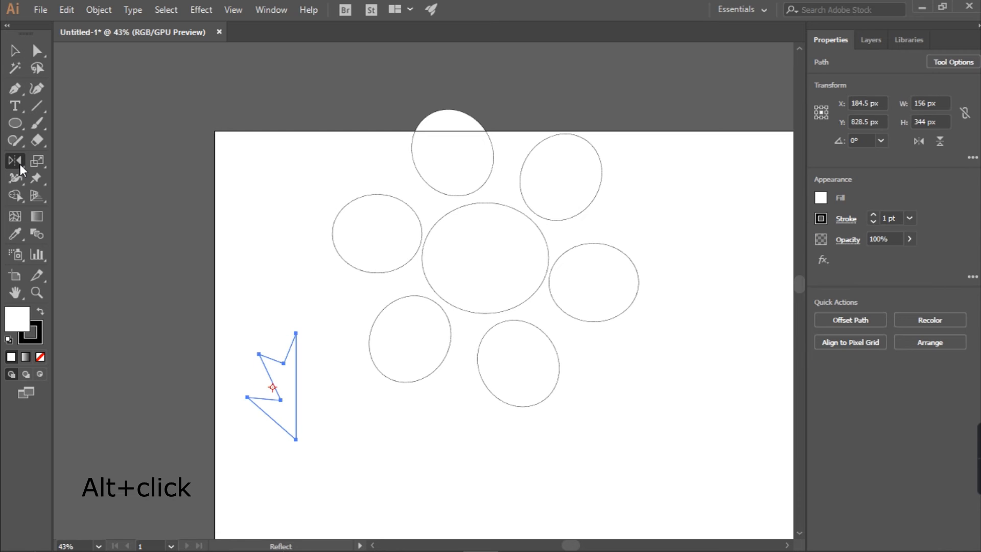
alt+click(296, 392)
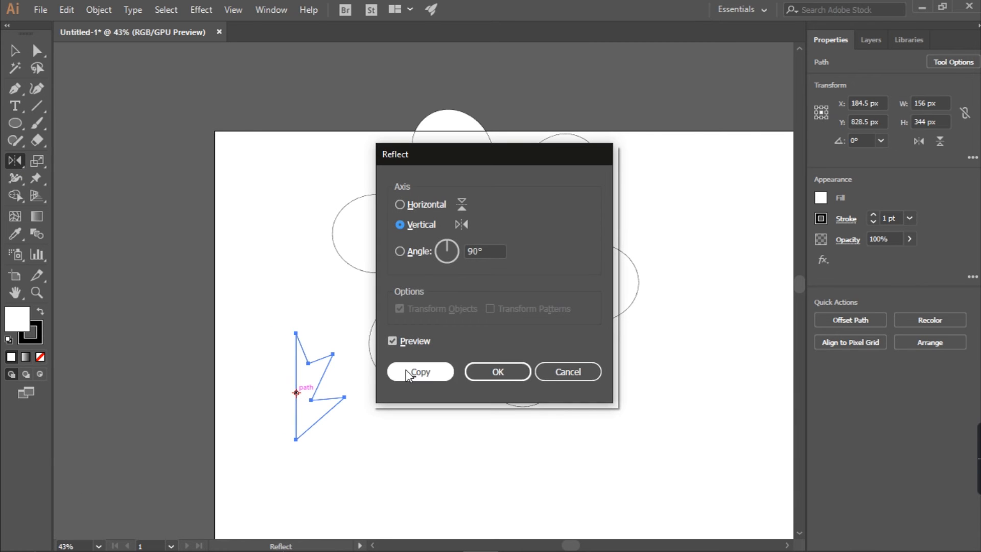
click(417, 372)
click(15, 50)
click(324, 240)
drag(264, 469, 329, 371)
key(ctrl+h)
click(335, 480)
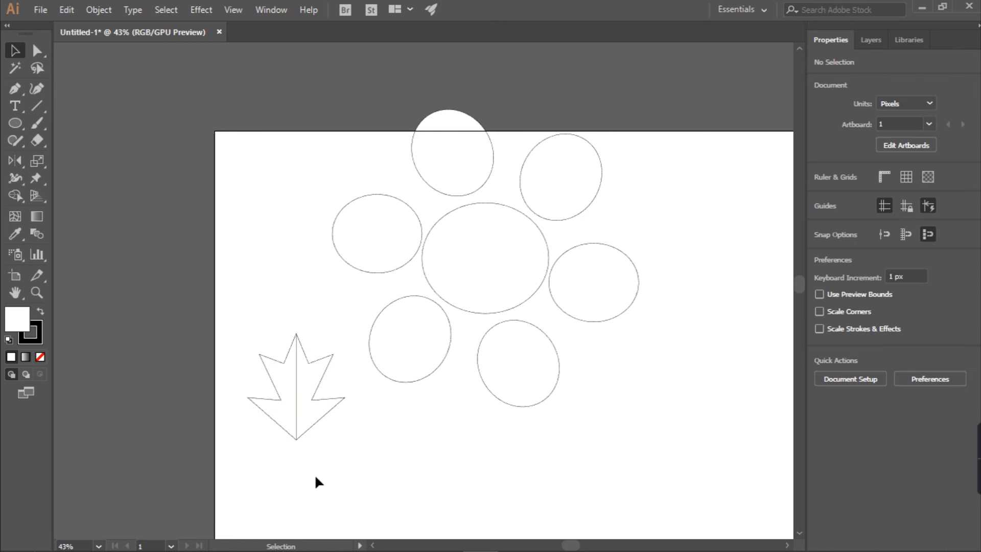
- Move the whole ellipse flower right and down, and draw a circle about 378 px in diameter above the leaf
drag(403, 448, 667, 115)
drag(667, 116, 667, 116)
drag(15, 123, 57, 158)
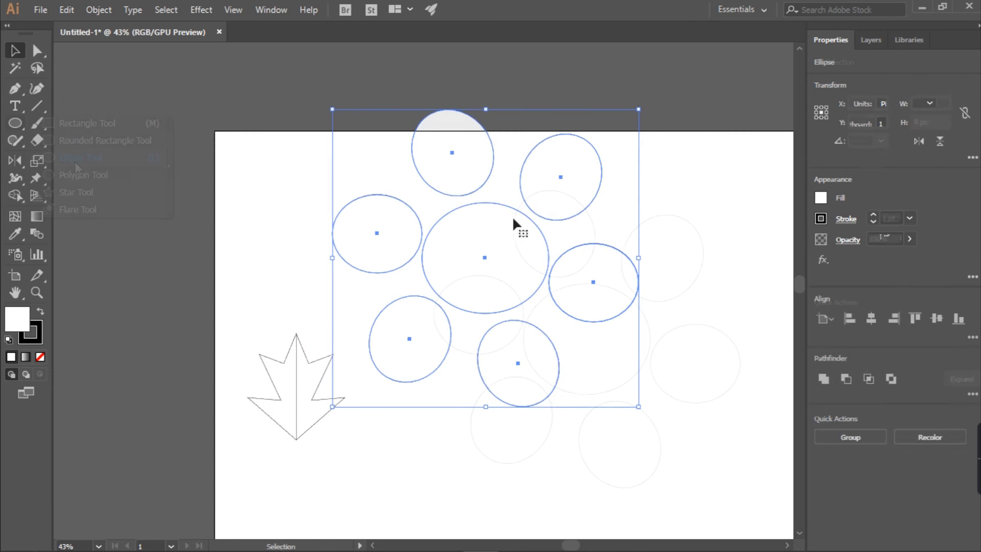
drag(57, 158, 56, 158)
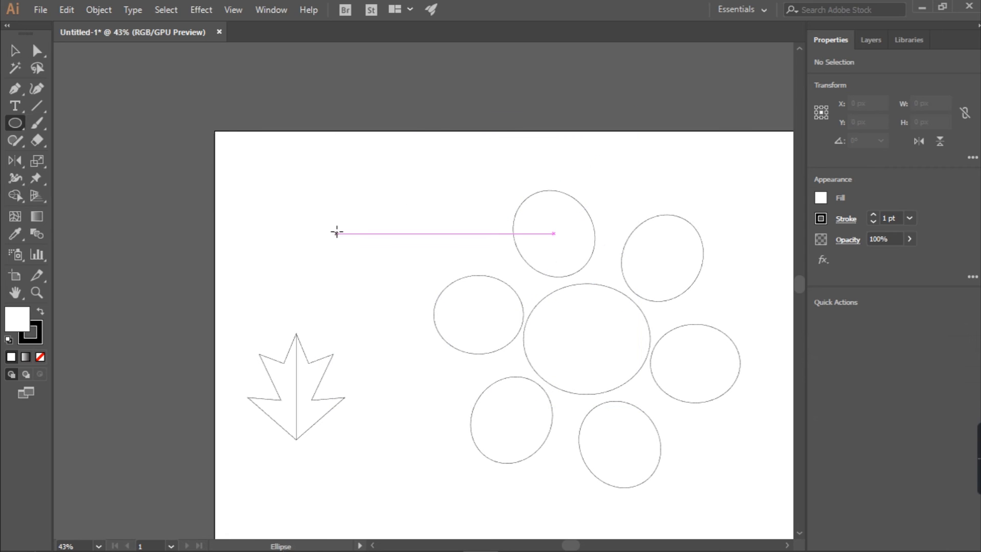
drag(339, 233, 393, 176)
click(15, 50)
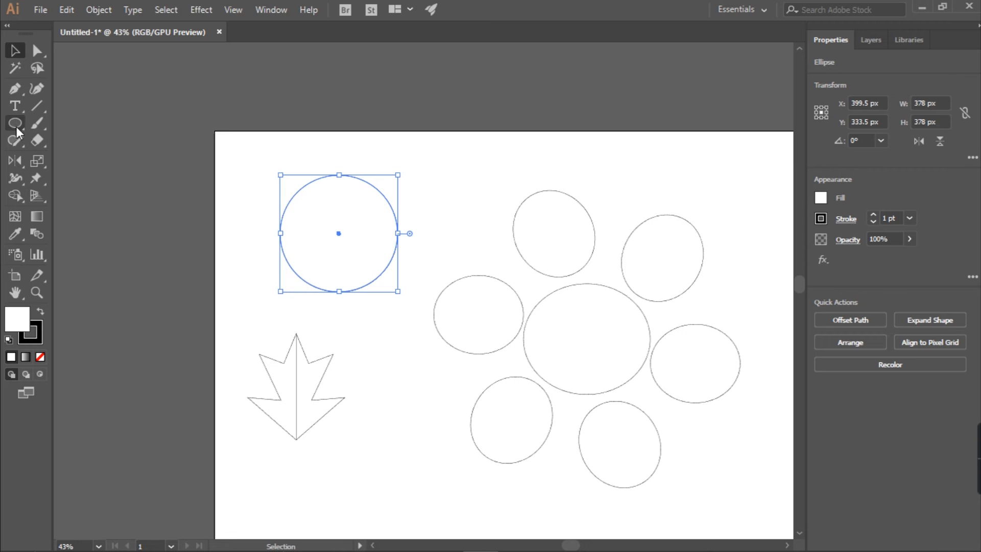
- Create a six-pointed star with radii 61.2216 px and 30.6108 px, centered just above the circle's top
drag(19, 123, 68, 191)
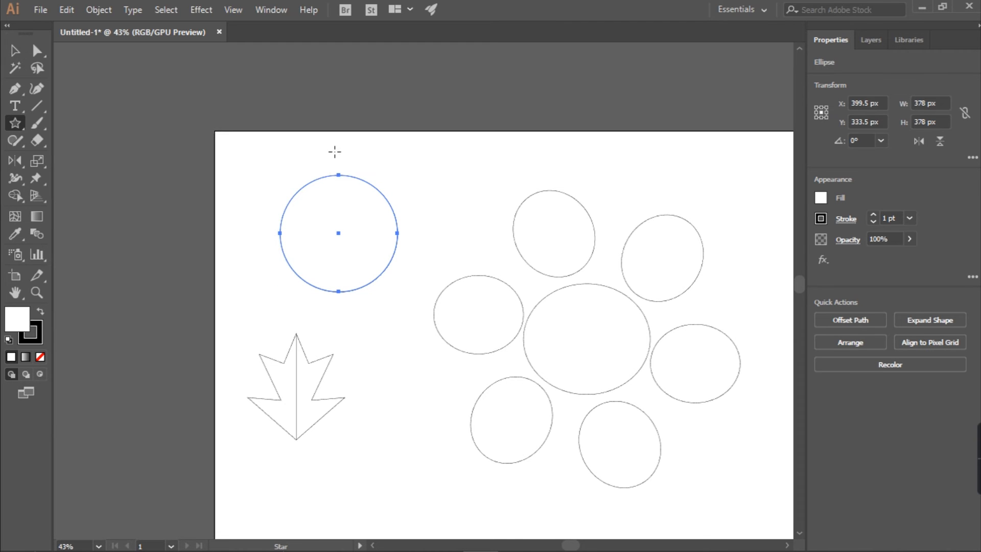
drag(329, 159, 345, 166)
key(ctrl+z)
click(339, 163)
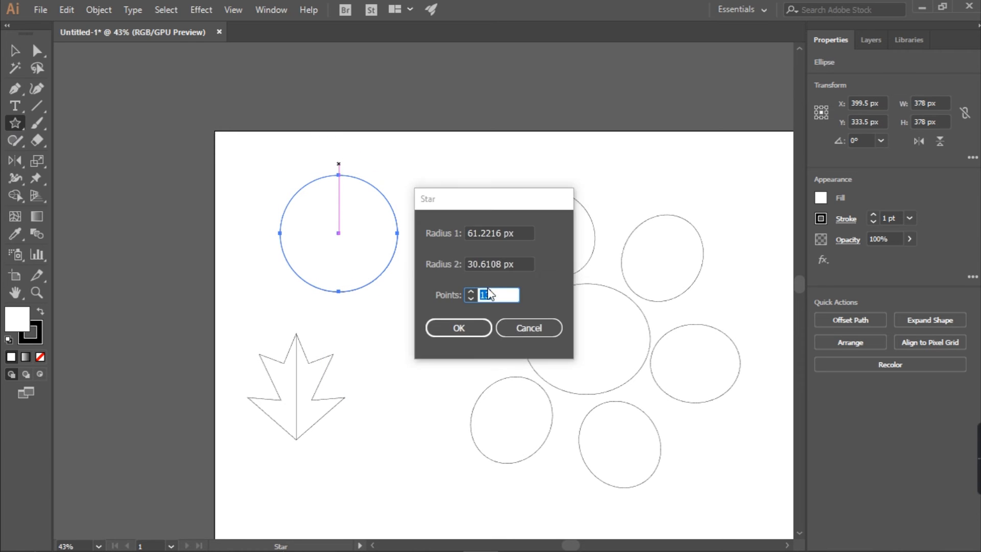
click(471, 296)
click(471, 297)
click(458, 328)
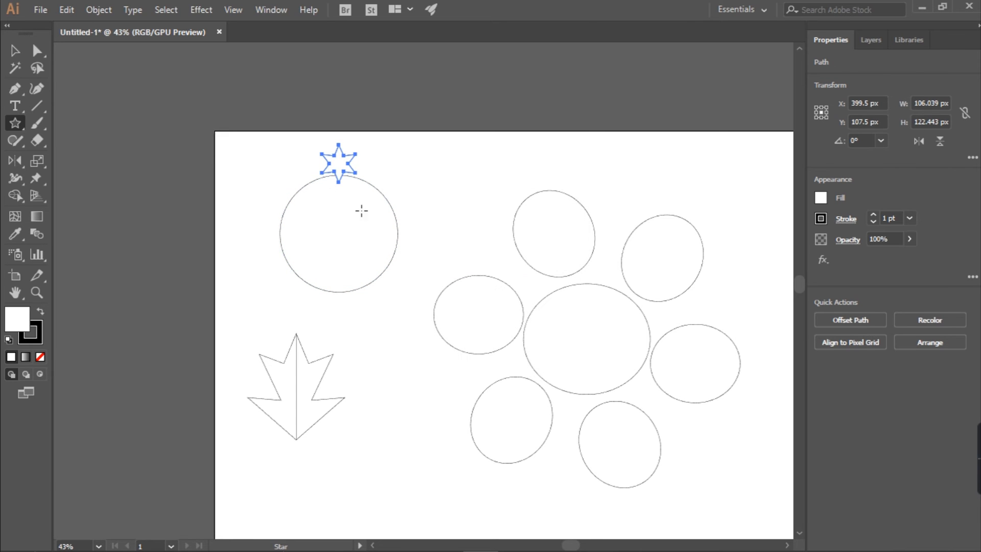
- Nudge the star straight up to Y 83.5 px so its lowest tip rests on the circle's top
click(15, 50)
click(453, 174)
click(350, 162)
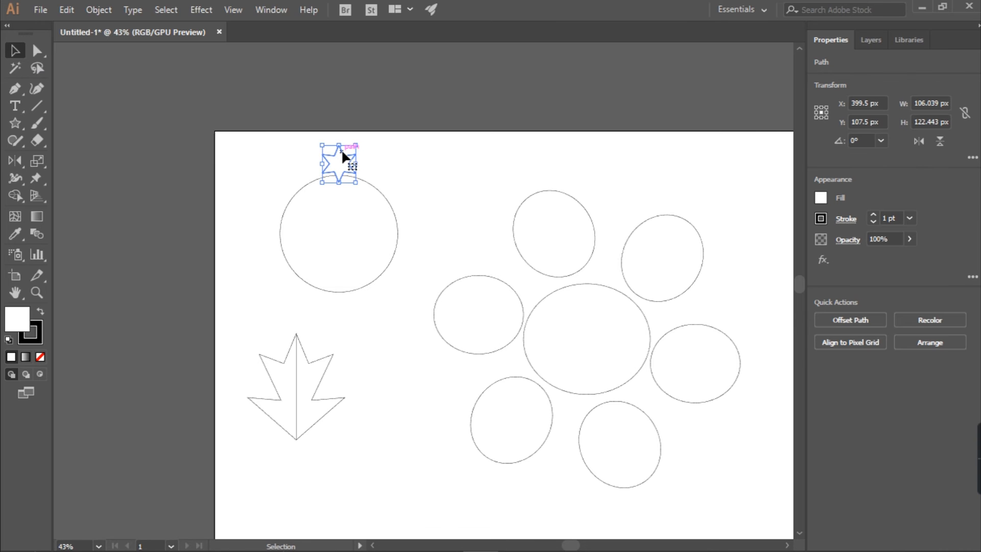
key(Up)
key(Up)
key(Up)
key(Up)
key(Up)
key(Up)
key(Up)
key(Up)
key(Up)
key(Up)
key(Up)
key(Up)
key(Up)
key(Up)
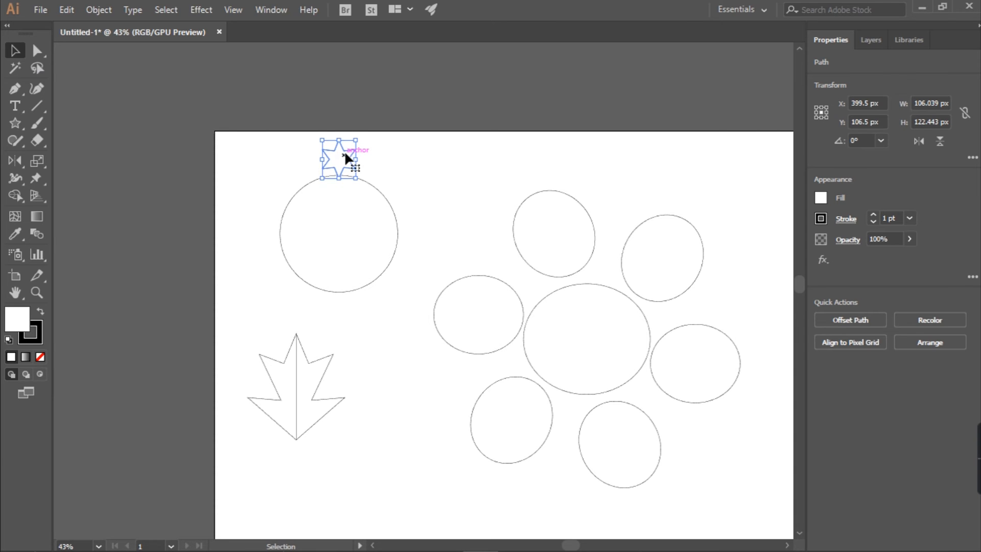
key(Up)
key(Up)
key(Up)
key(Up)
click(393, 199)
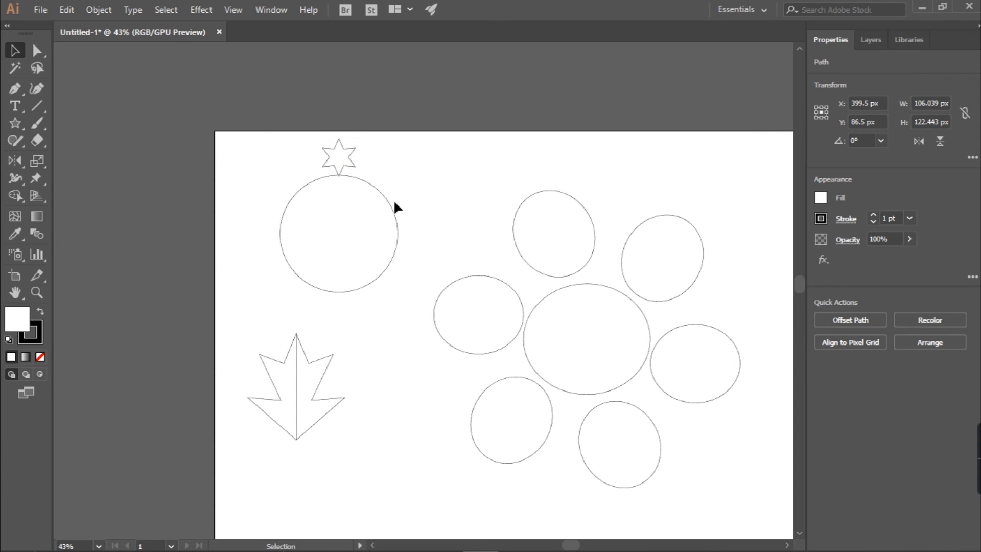
click(351, 168)
key(Up)
key(Up)
key(Up)
key(Up)
click(315, 254)
- Make a copy of the star rotated 60° about the circle's center
click(349, 167)
drag(19, 154, 58, 163)
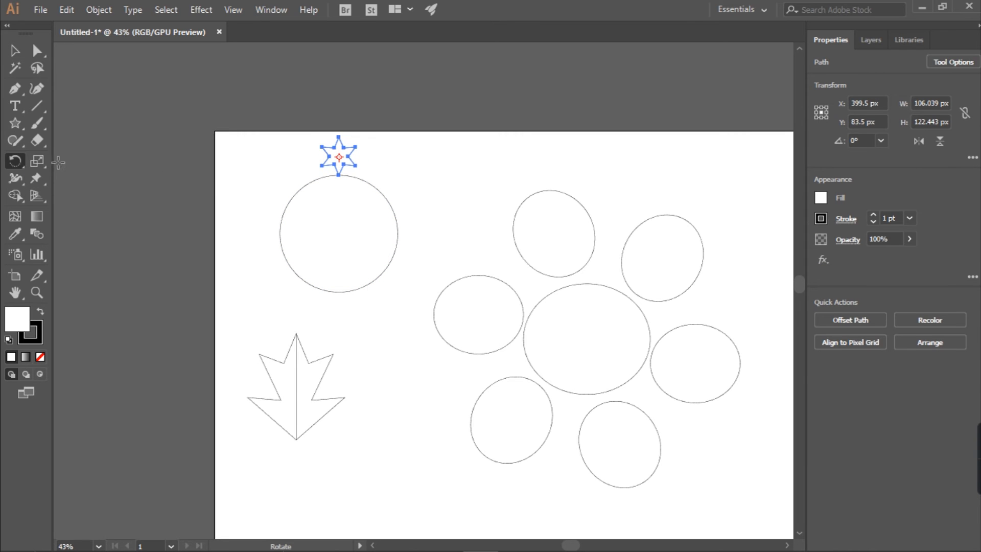
alt+click(339, 234)
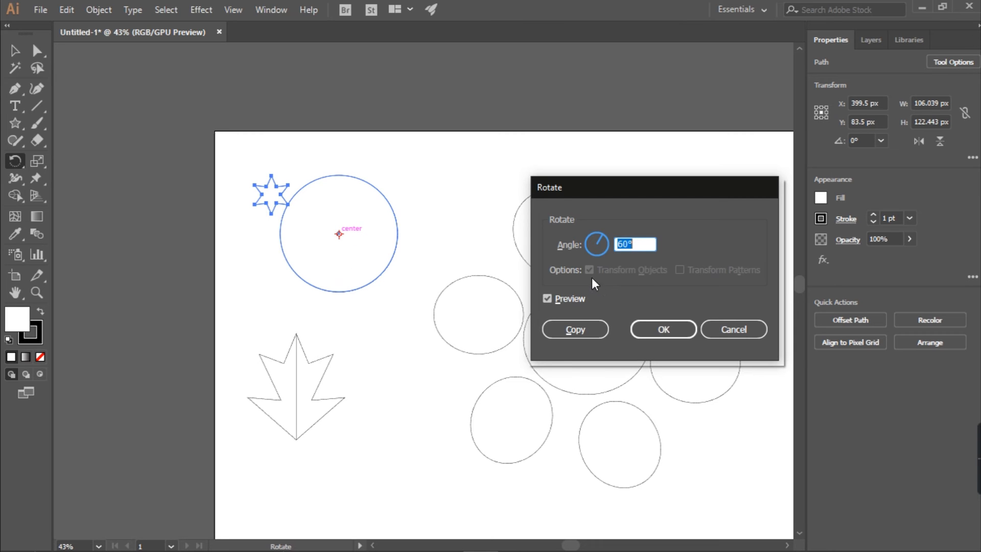
click(572, 327)
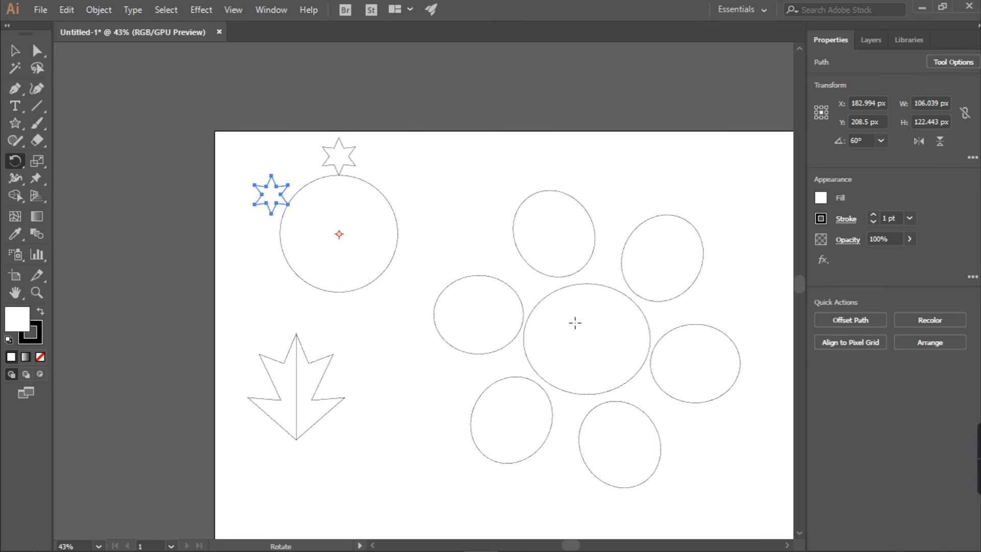
- Repeat the rotated star copy until six stars are spaced all around the circle
key(ctrl)
key(ctrl+d)
key(ctrl+d)
key(ctrl+d)
key(ctrl+d)
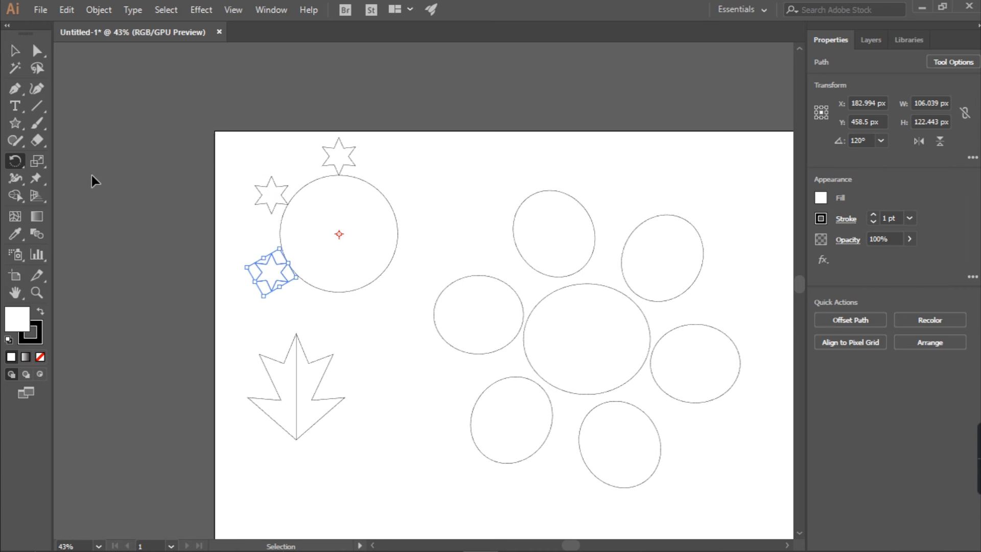
key(ctrl+d)
key(ctrl+d)
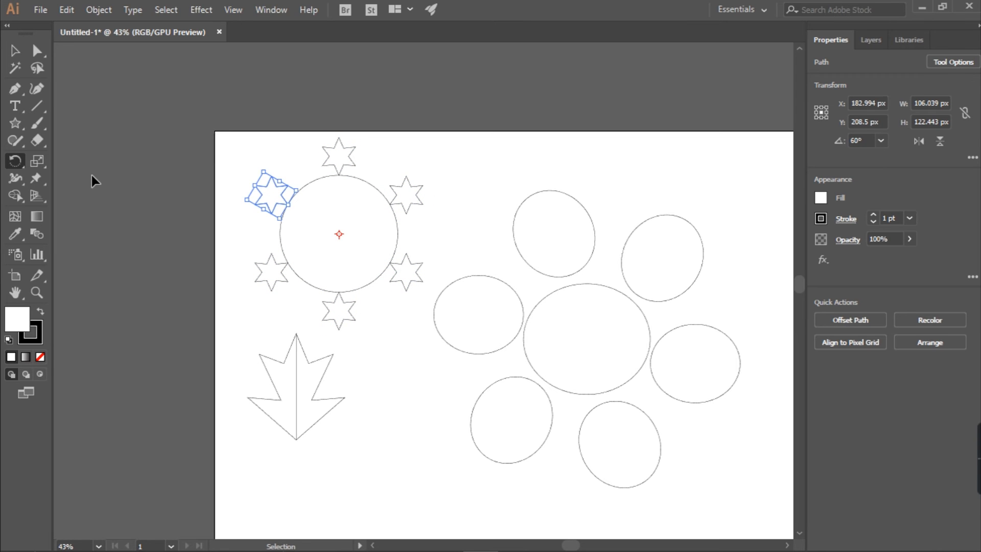
- Make a copy of the upper-left star rotated 30° about the circle's center
click(15, 50)
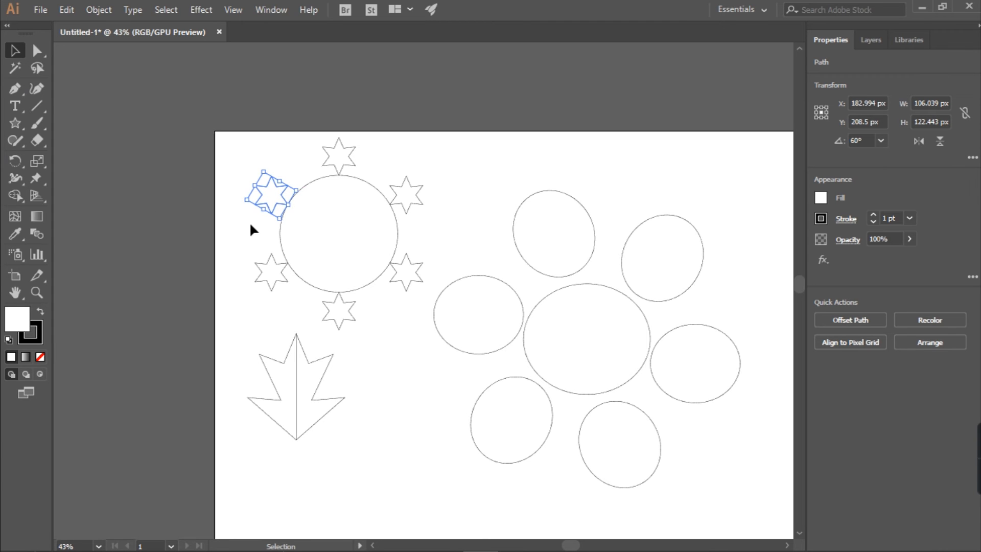
click(340, 230)
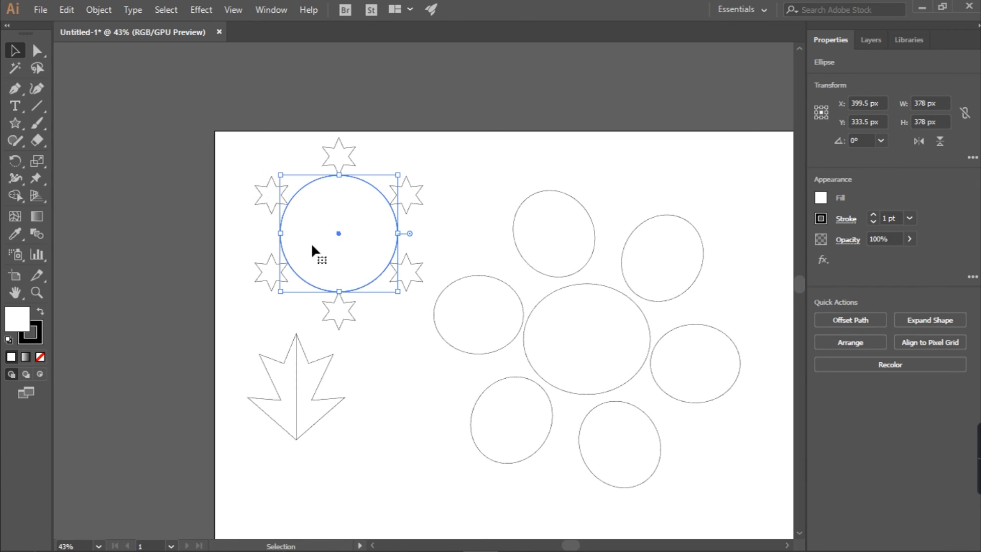
click(265, 188)
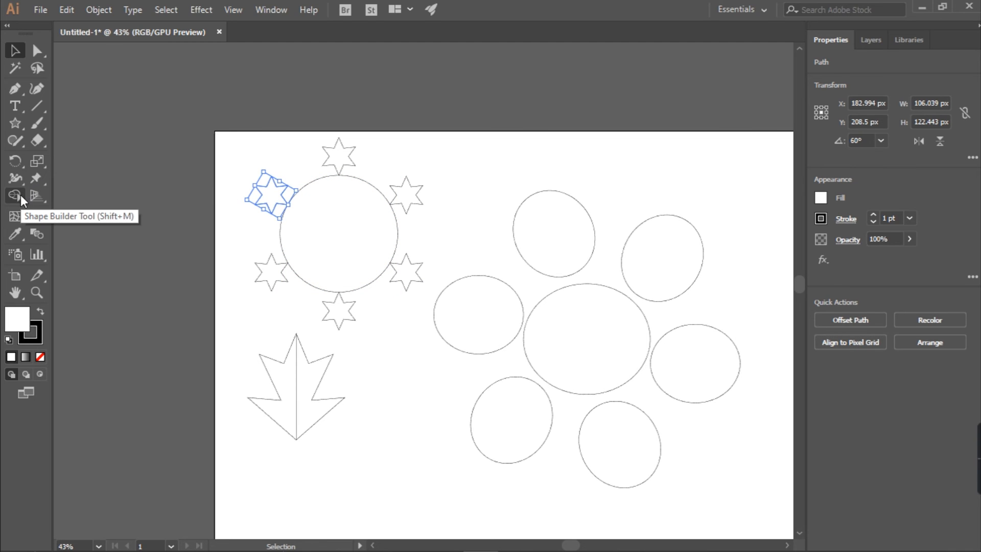
click(14, 163)
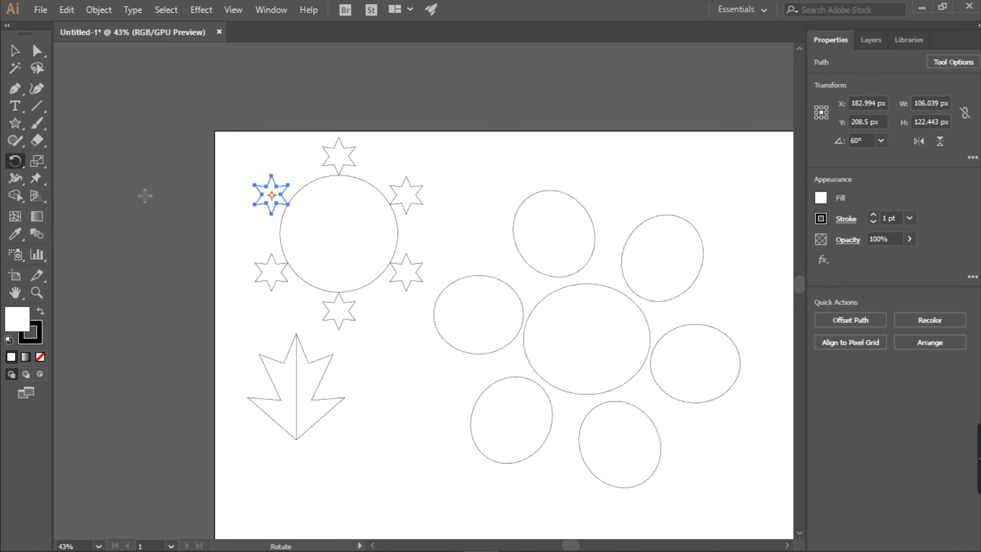
alt+click(338, 234)
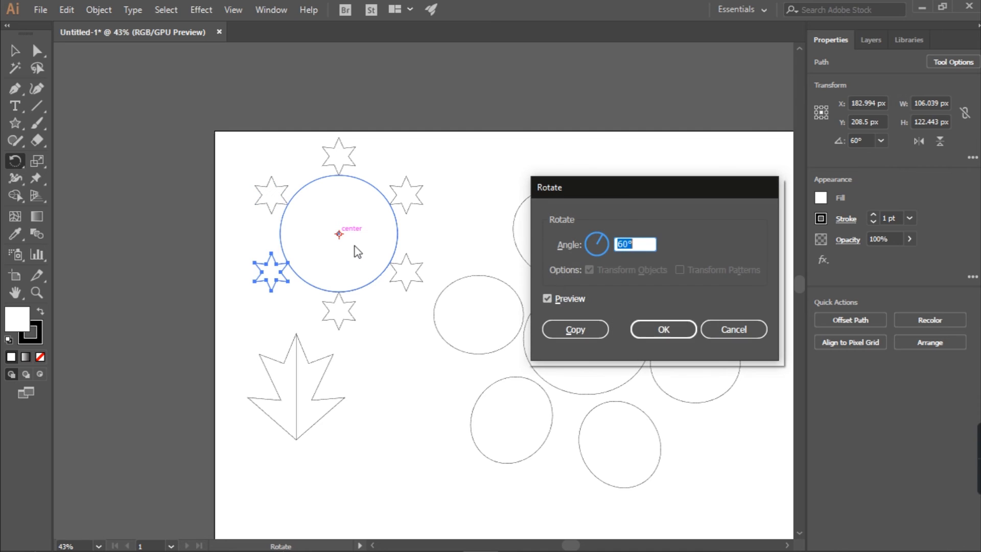
key(BackSpace)
text(30)
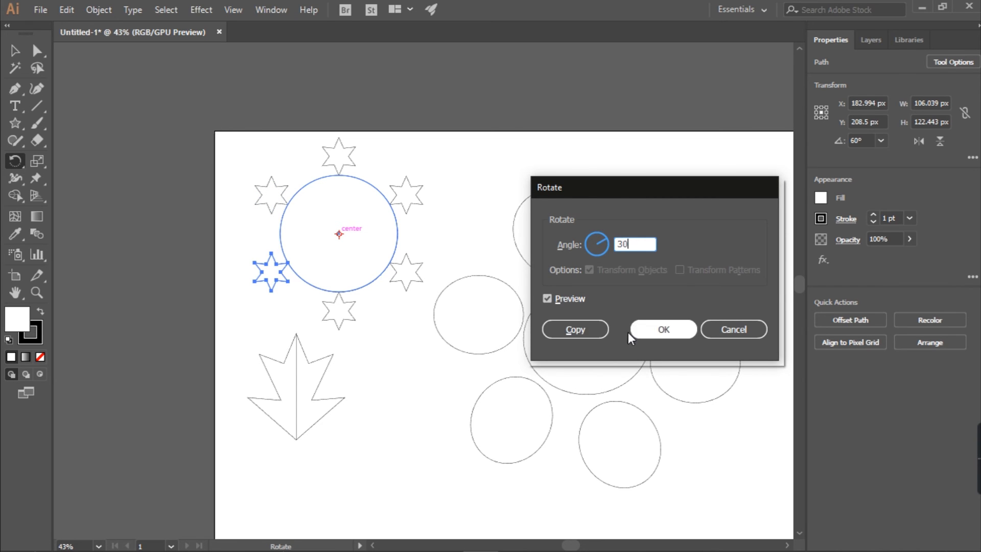
click(592, 330)
- Repeat the 30° rotated star copy until twelve evenly spaced stars ring the circle
key(v)
key(ctrl+d)
key(ctrl+d)
key(ctrl+d)
key(ctrl+d)
key(ctrl+d)
key(ctrl+d)
key(ctrl+d)
key(ctrl+d)
key(ctrl+d)
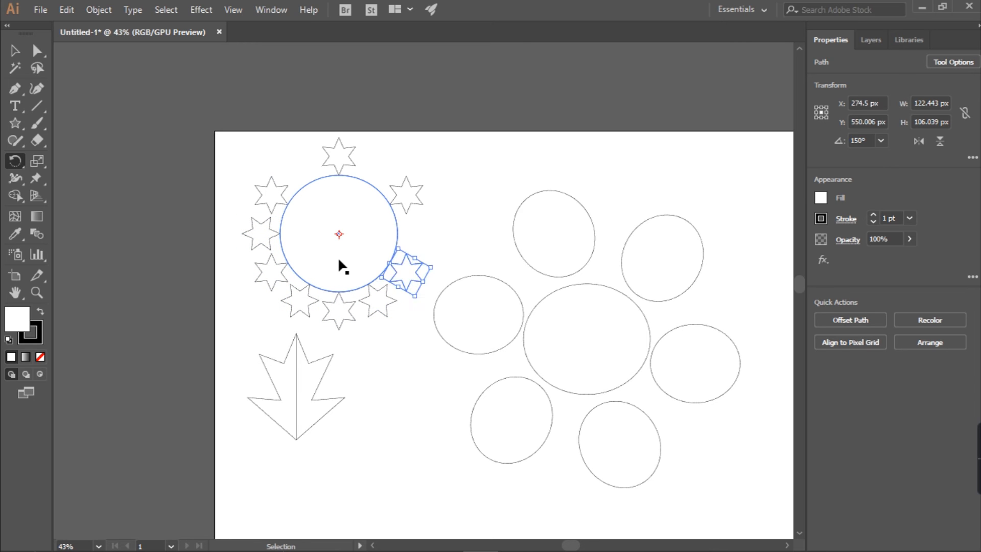
key(ctrl+d)
- Delete the circle inside the star ring, the leaf and the whole flower, leaving only the stars
click(15, 50)
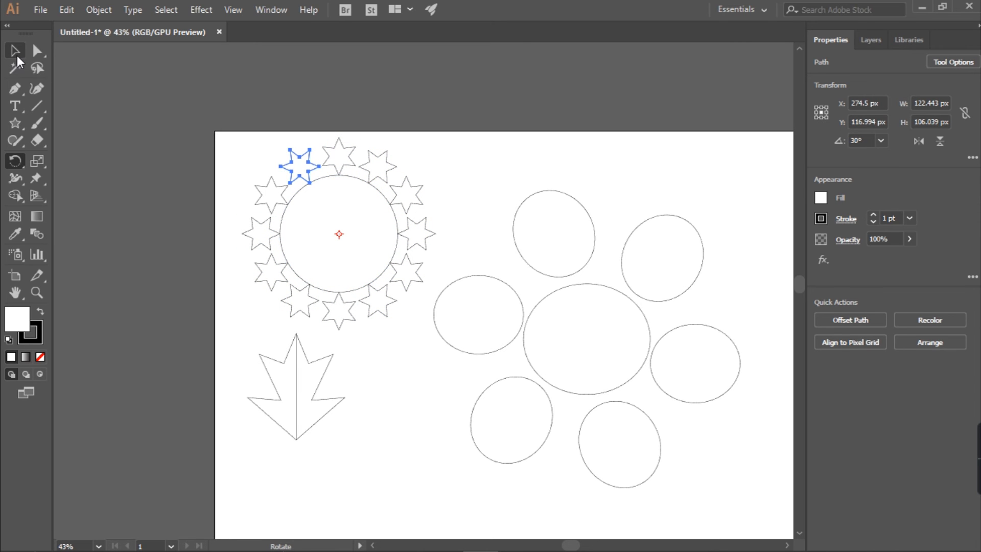
click(284, 210)
key(Delete)
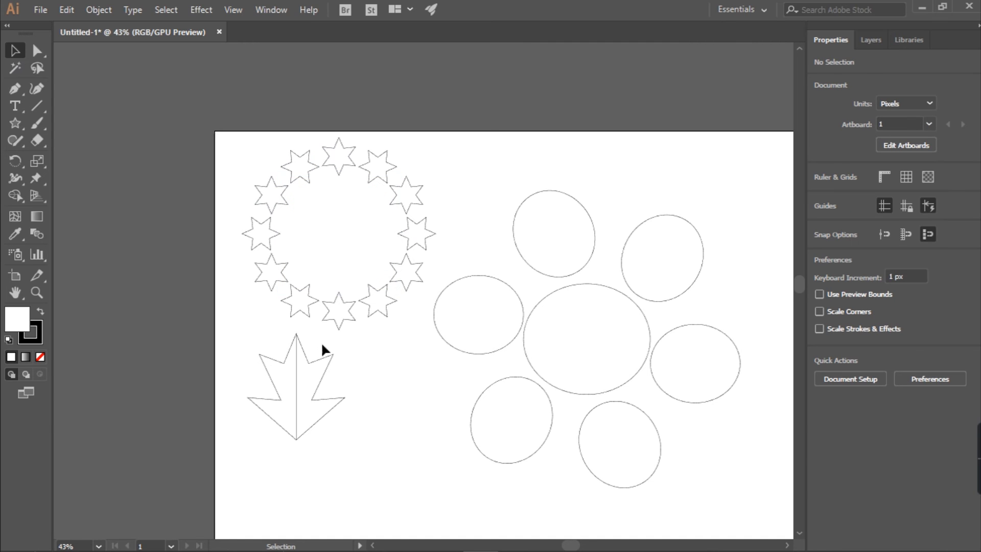
click(330, 410)
key(Delete)
drag(507, 238, 694, 458)
key(Delete)
- Nudge the whole ring of stars horizontally to the right, to X 532.5 px
drag(303, 204, 425, 114)
key(Right)
key(Right)
key(Right)
key(Right)
key(Right)
key(Right)
key(Right)
key(Right)
key(Right)
key(Right)
key(Right)
key(Right)
key(Right)
key(Right)
key(Right)
key(Right)
key(Right)
key(Right)
key(Right)
key(Right)
key(Right)
key(Right)
key(Right)
key(Right)
key(Right)
key(Right)
key(Right)
key(Right)
key(Right)
key(Right)
key(Right)
key(Right)
key(Right)
key(Right)
key(Right)
key(Right)
key(Right)
key(Right)
key(Right)
key(Right)
key(Right)
key(Right)
key(Right)
key(Right)
key(Right)
key(Right)
key(Right)
key(Right)
key(Right)
key(Right)
key(Right)
key(Right)
key(Right)
key(Right)
key(Right)
key(Right)
key(Right)
key(Right)
key(Right)
key(Right)
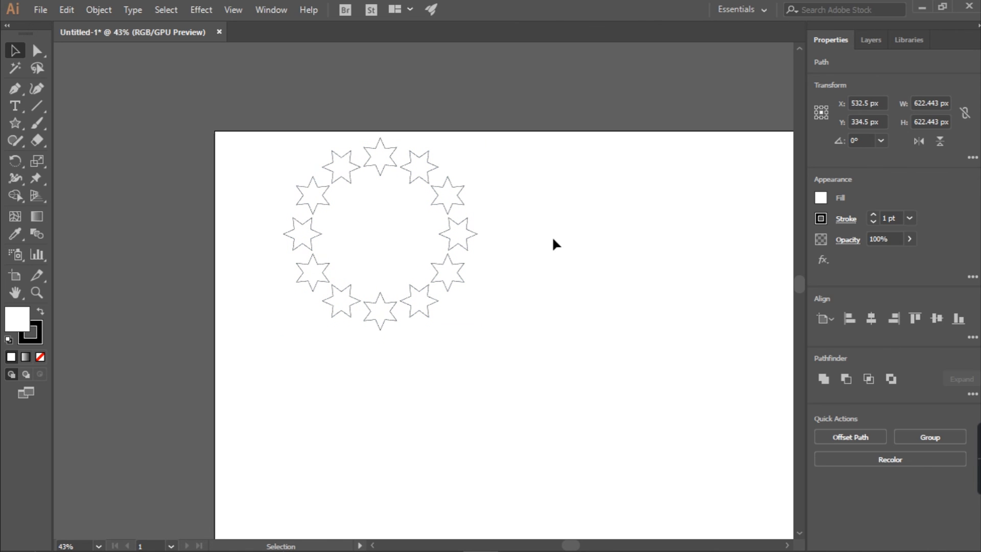
click(562, 224)
- Move the star ring toward the middle of the artboard, to X 944.5 px and Y 584.5 px
drag(264, 349, 483, 131)
drag(418, 173, 546, 250)
click(639, 191)
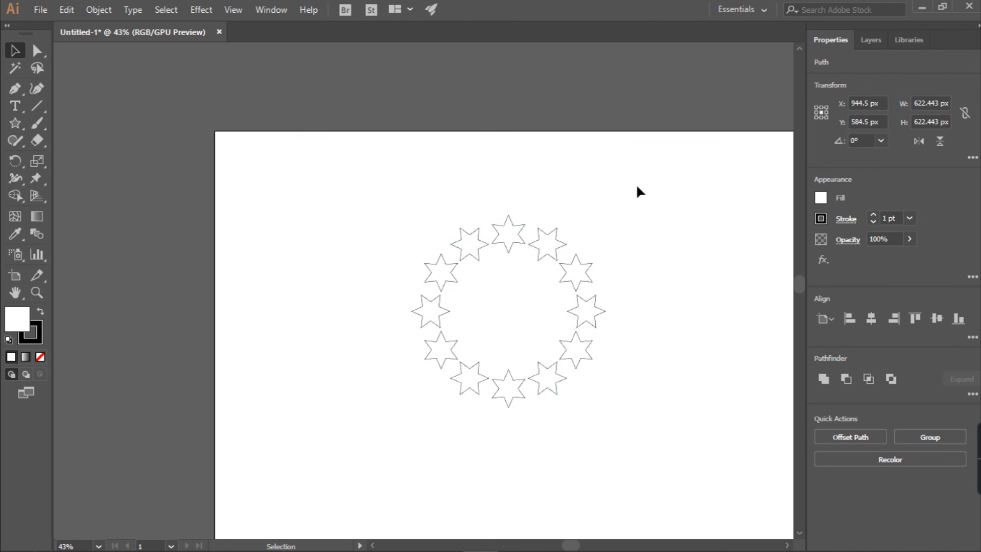
- Delete the three topmost stars so the ring is open at its top
drag(421, 188, 691, 353)
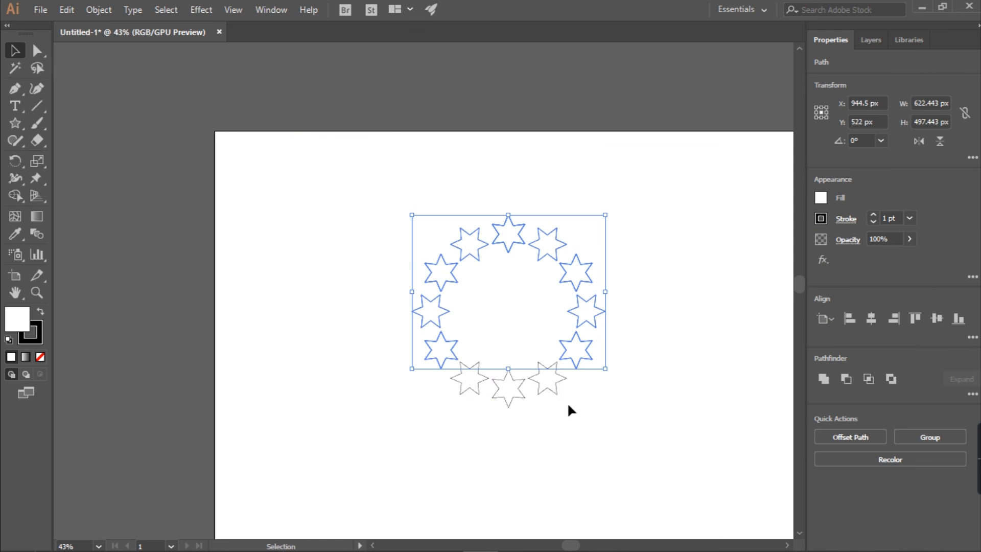
click(393, 438)
drag(394, 425, 624, 199)
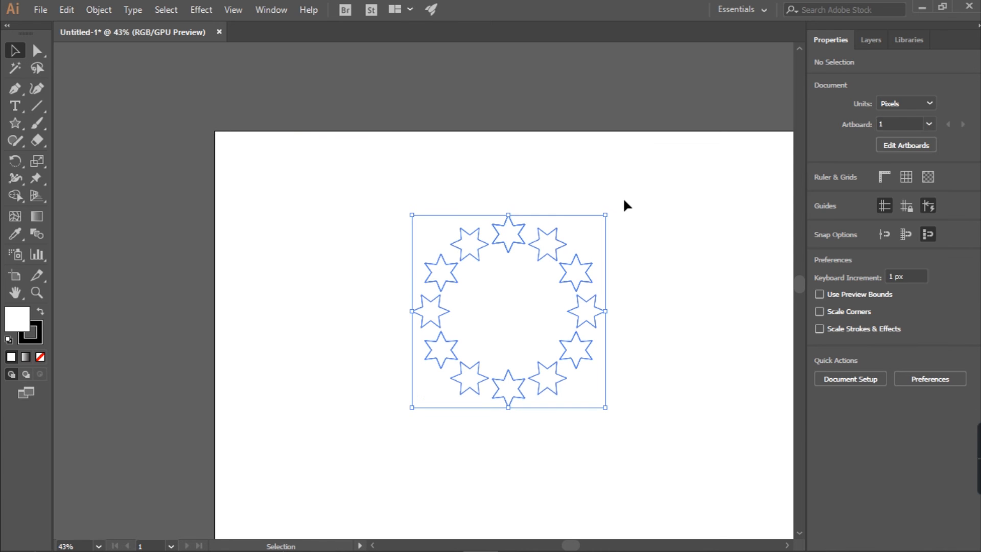
click(599, 236)
drag(477, 279, 491, 250)
drag(561, 230, 554, 228)
key(Delete)
- Fill all the remaining stars with bright red
drag(386, 418, 647, 213)
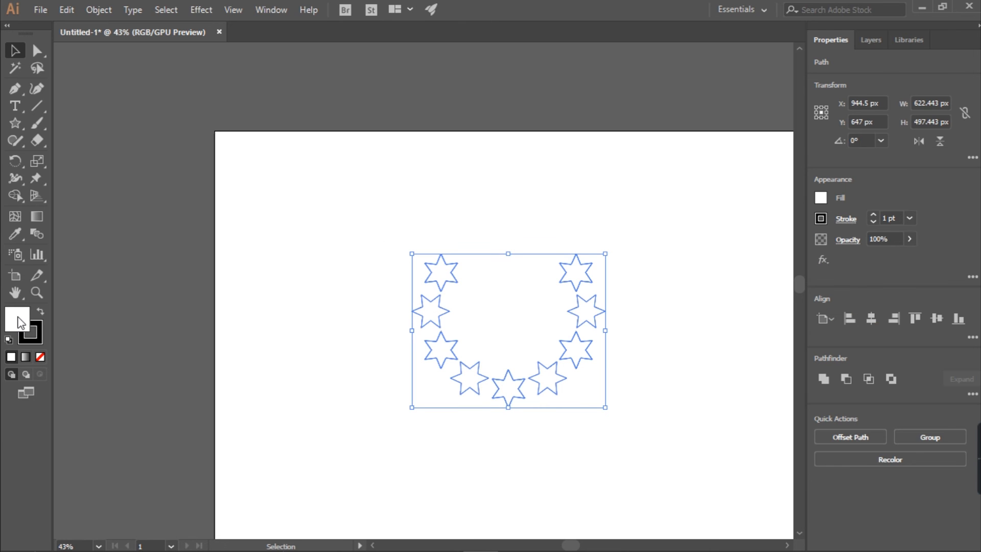
double_click(21, 321)
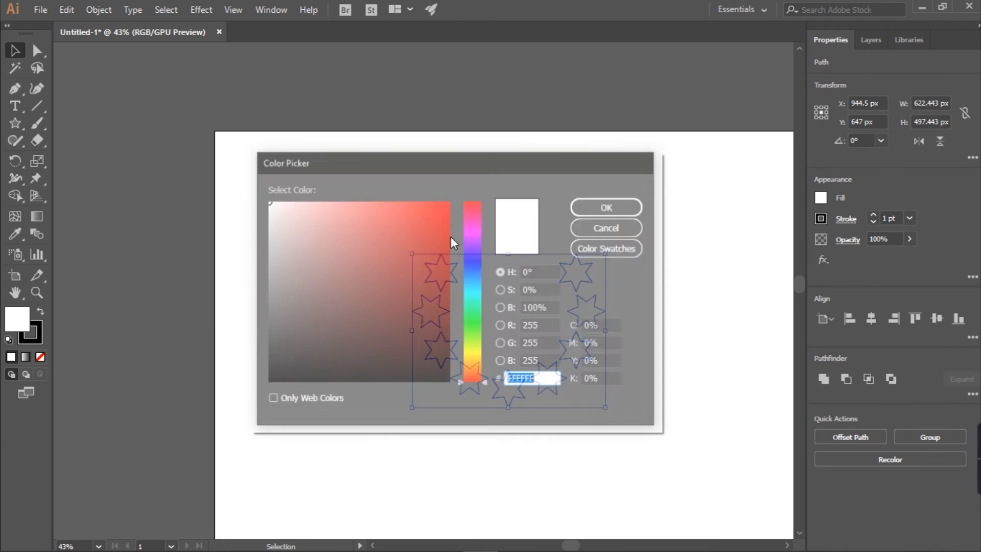
click(437, 215)
click(608, 206)
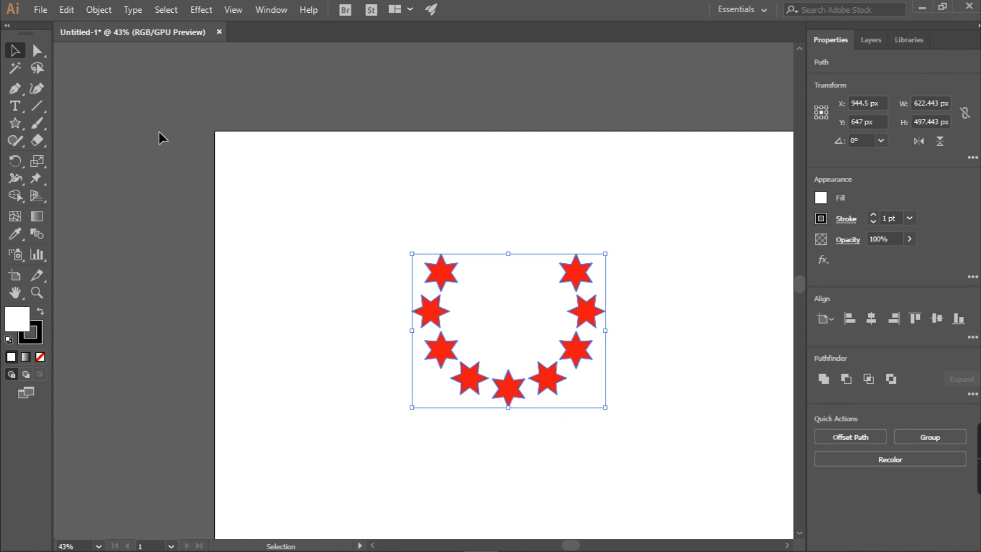
click(266, 190)
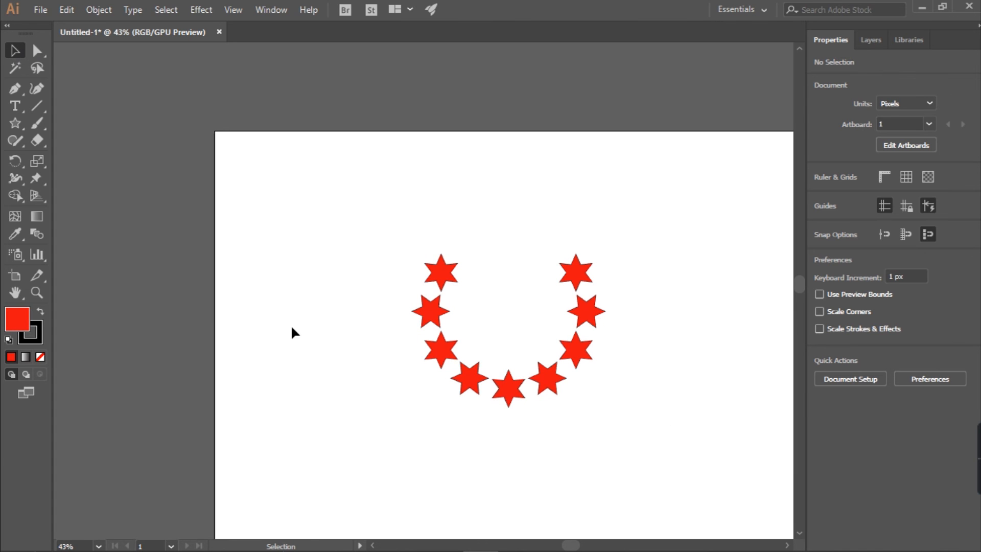
drag(320, 407, 600, 215)
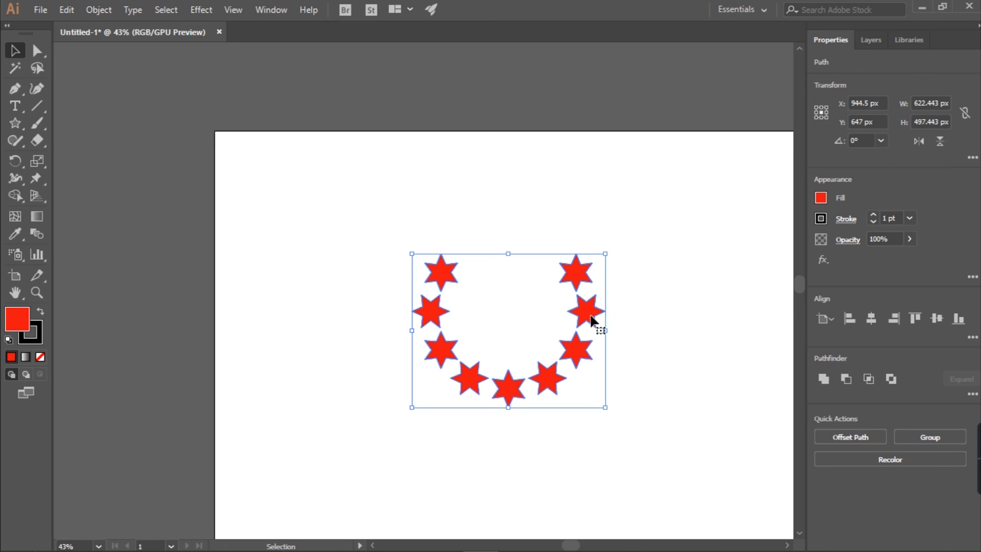
click(440, 437)
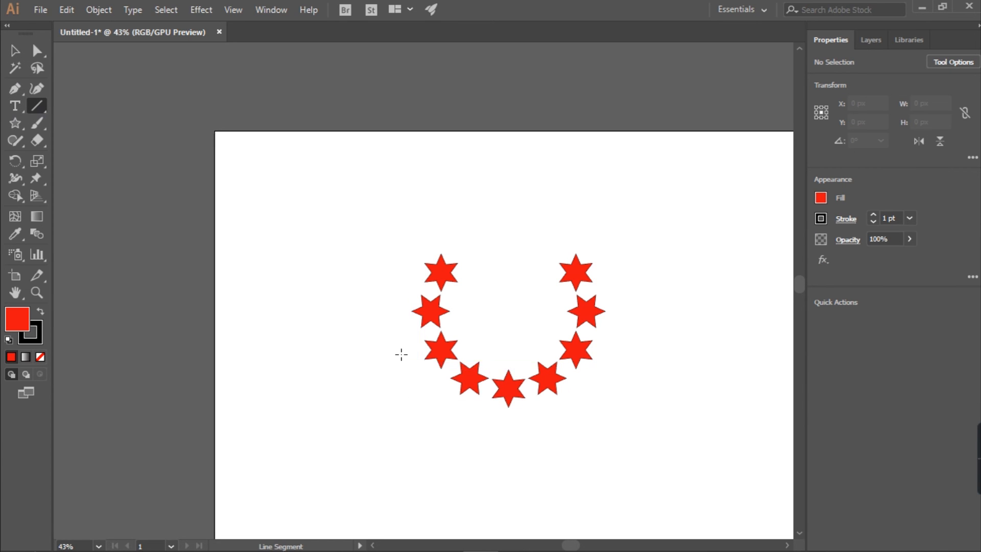
click(413, 415)
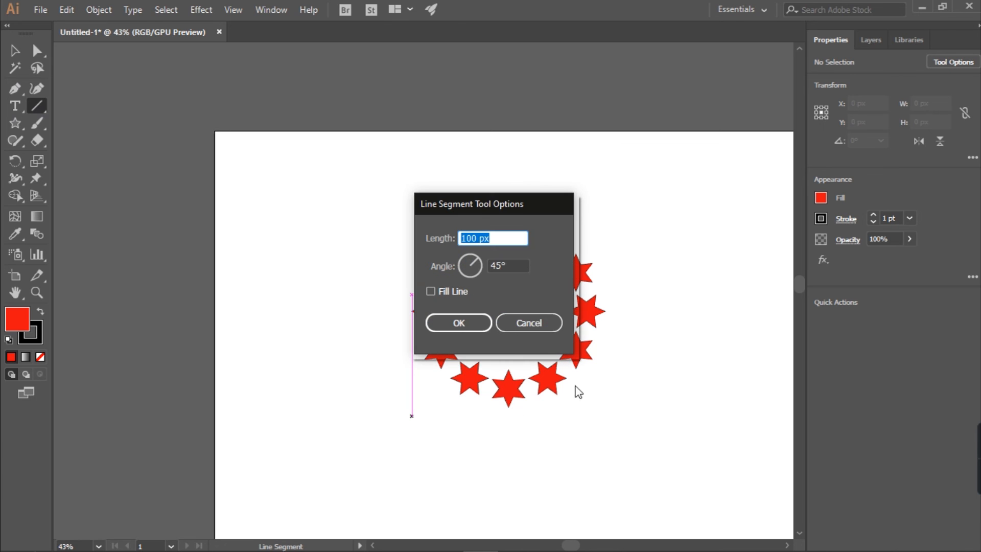
click(526, 324)
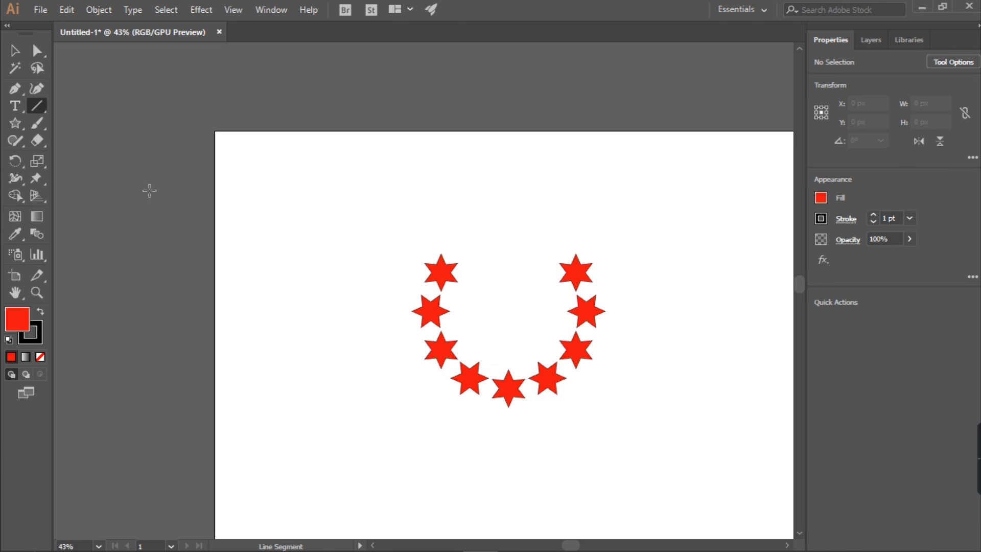
- Draw a straight horizontal line about 555 px long with the Pen tool just above the two uppermost stars, at Y 381.5 px
click(15, 88)
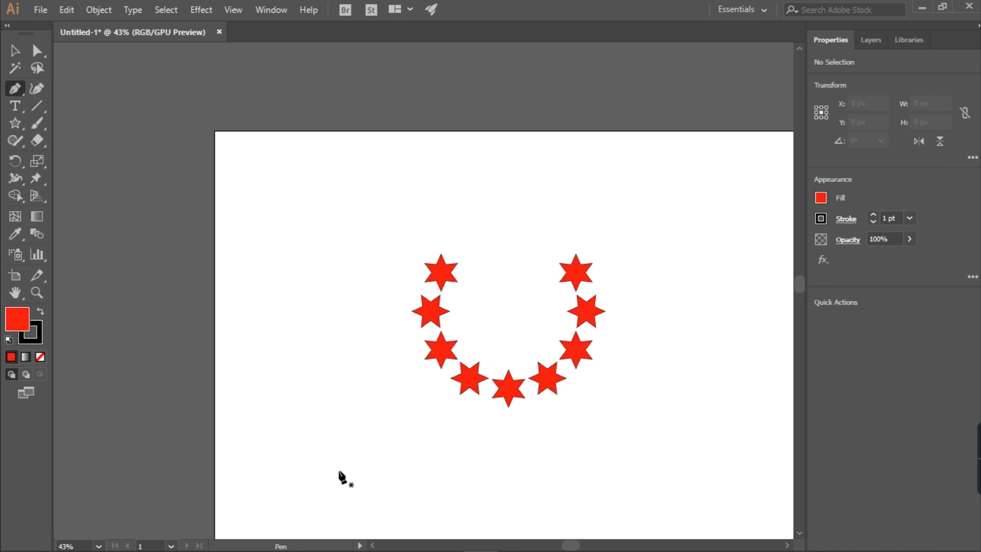
click(420, 433)
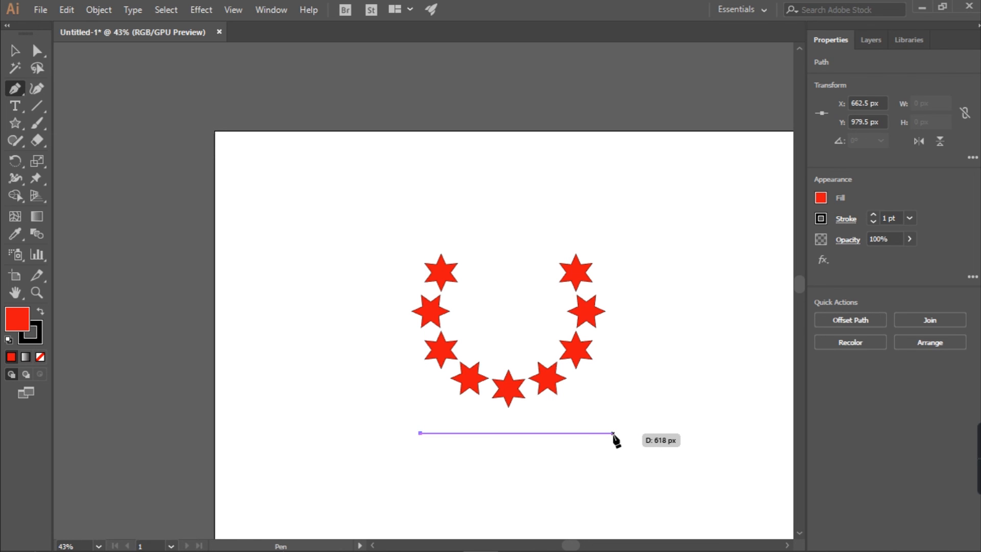
key(Escape)
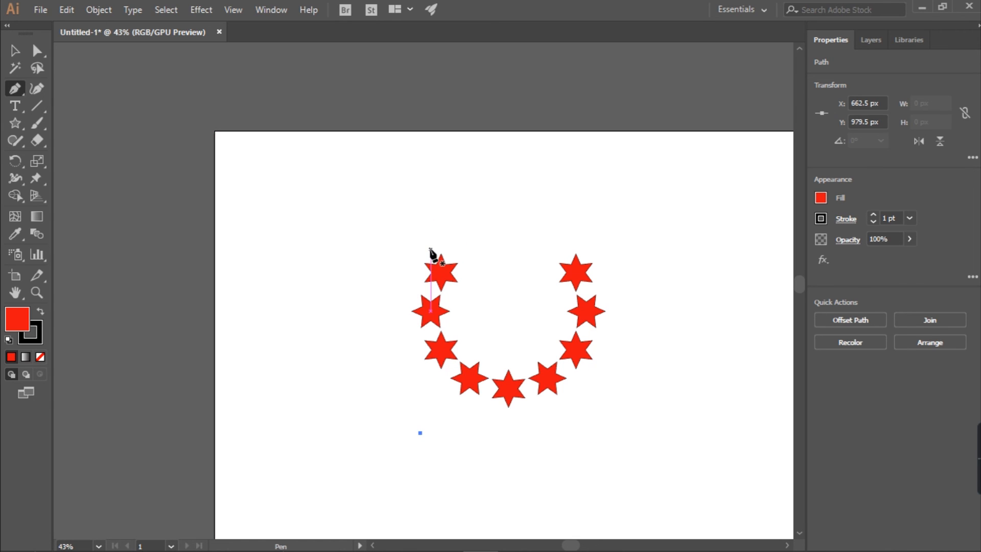
click(424, 248)
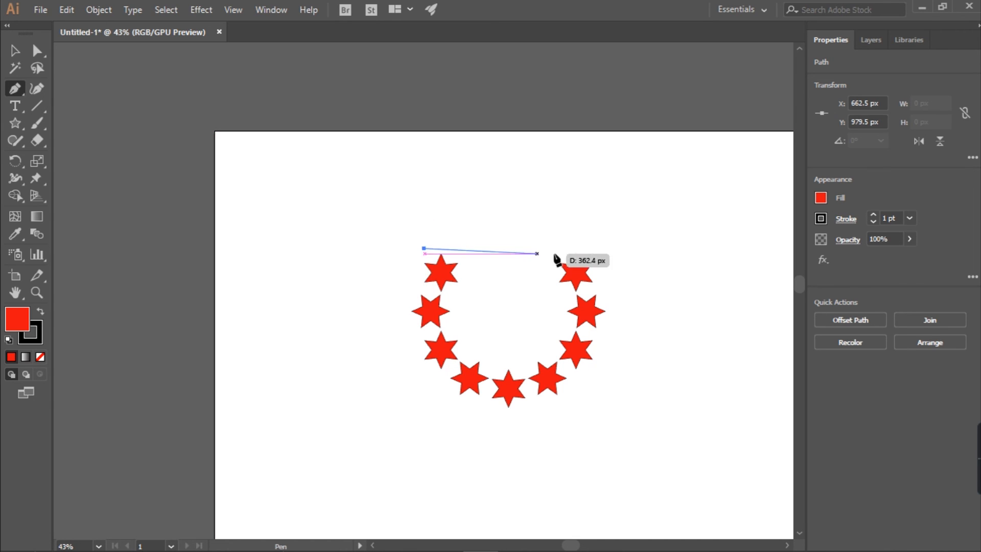
click(596, 250)
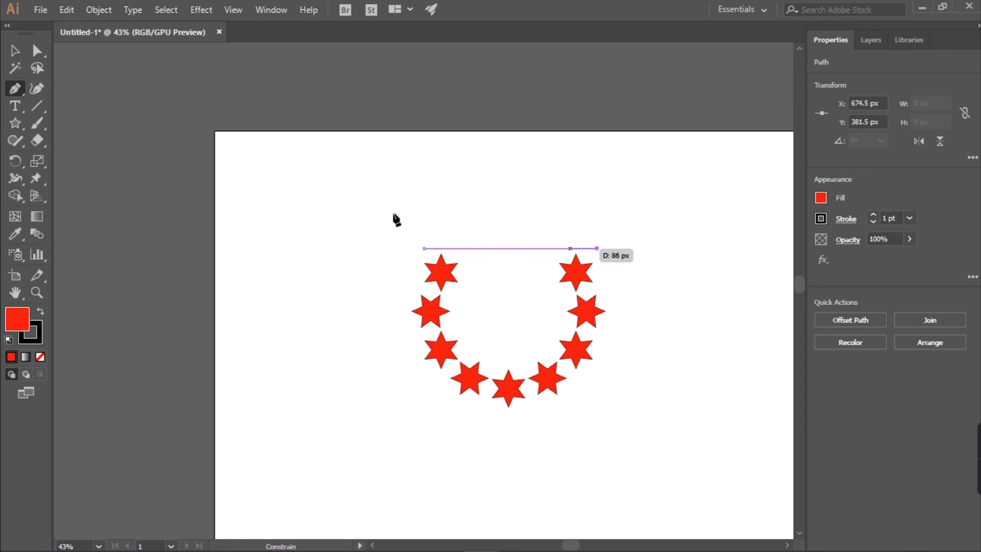
key(v)
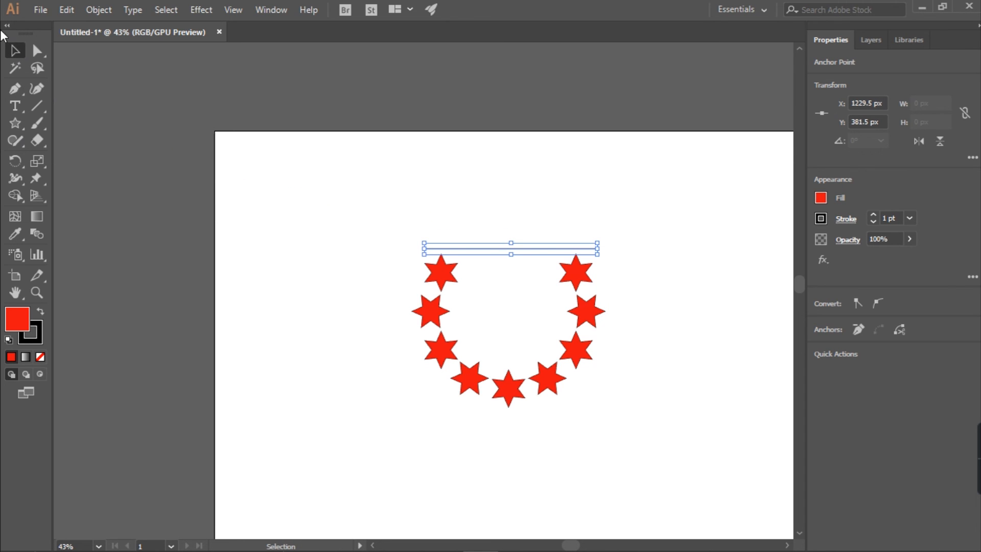
- Reflect a copy of all the red stars across the horizontal axis, using the drawn line as the mirror position
click(352, 386)
drag(352, 270, 651, 414)
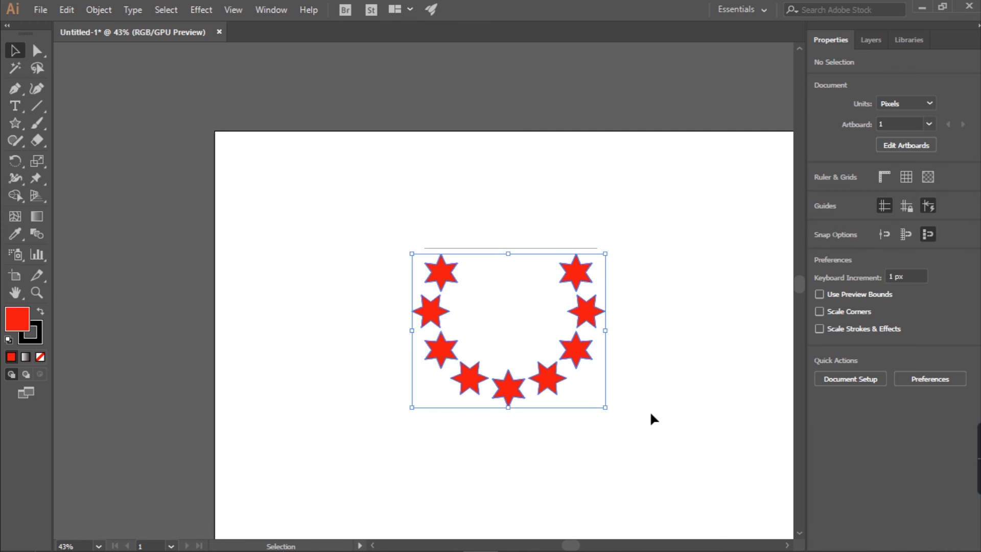
drag(22, 166, 51, 176)
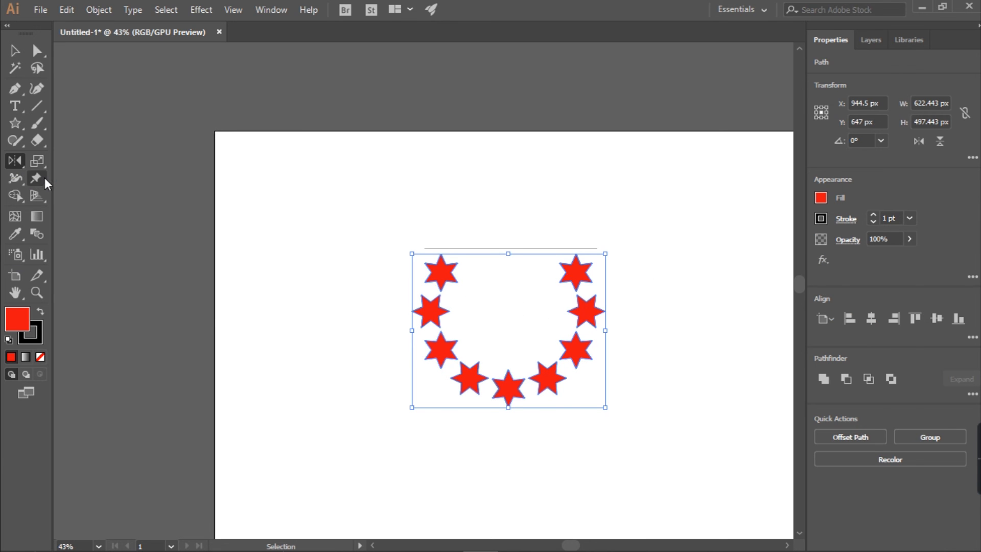
alt+click(503, 247)
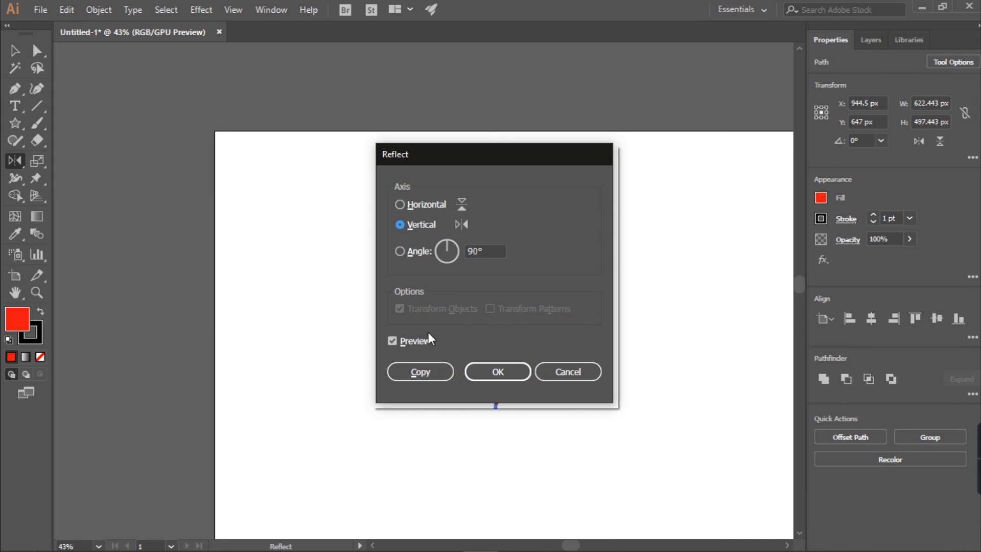
click(406, 207)
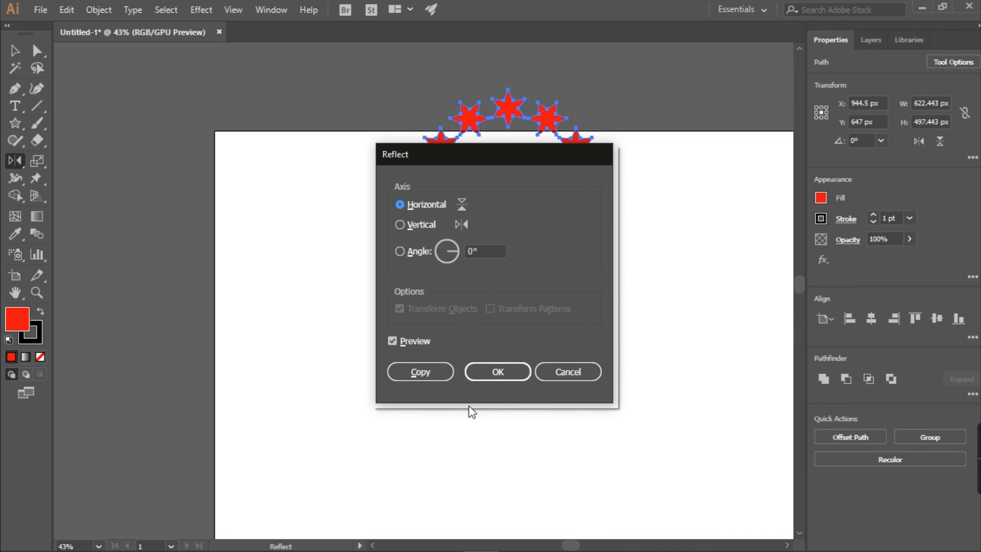
click(420, 371)
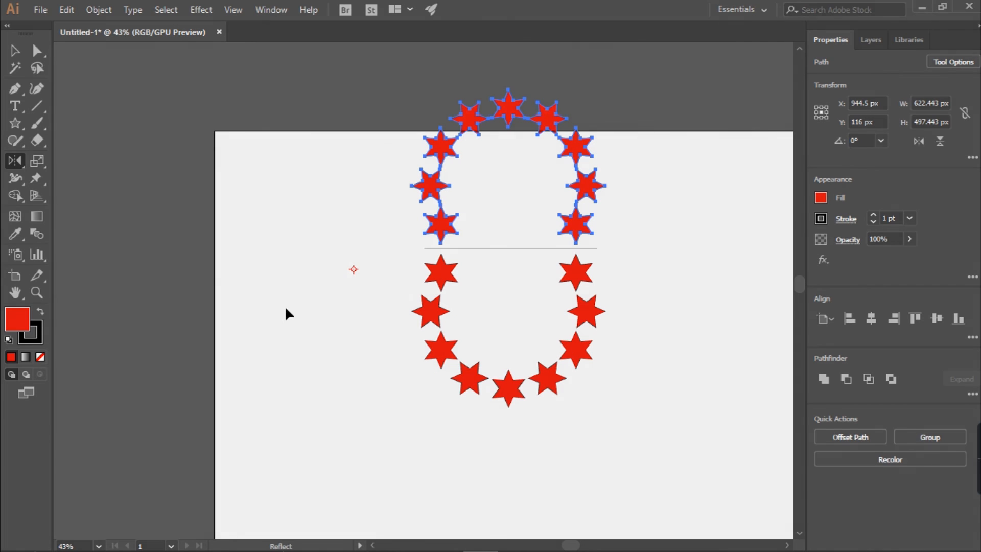
click(14, 50)
click(286, 427)
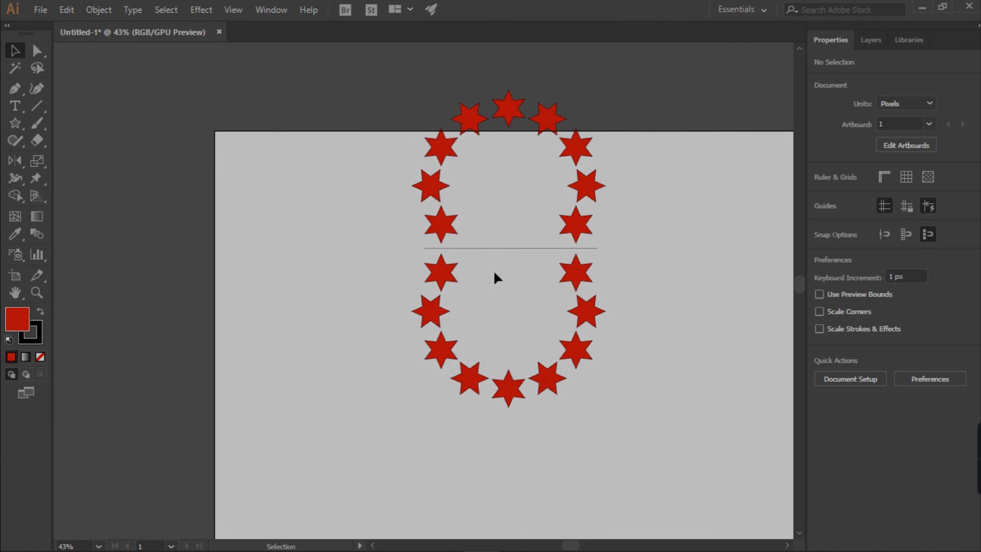
- Delete the horizontal line between the two star arcs and select all the stars
click(493, 248)
key(Delete)
drag(347, 483, 624, 97)
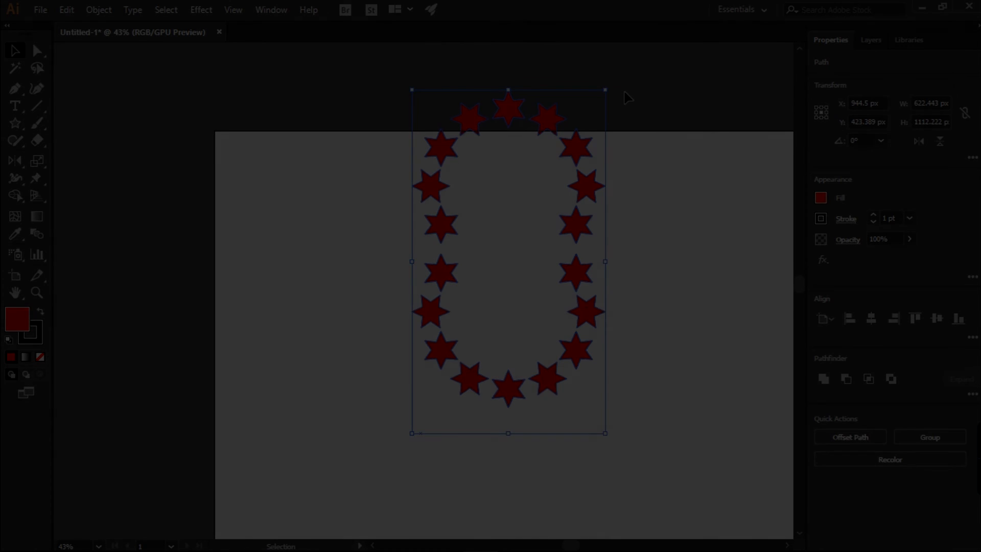